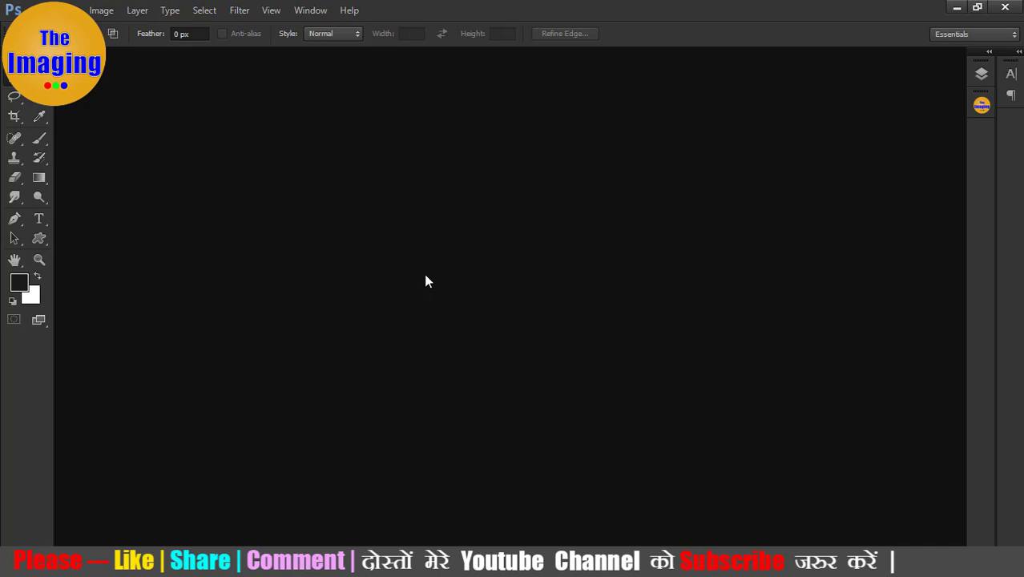
Step: Show the Album Master extension panel from the Window > Extensions menu
left_click(314, 14)
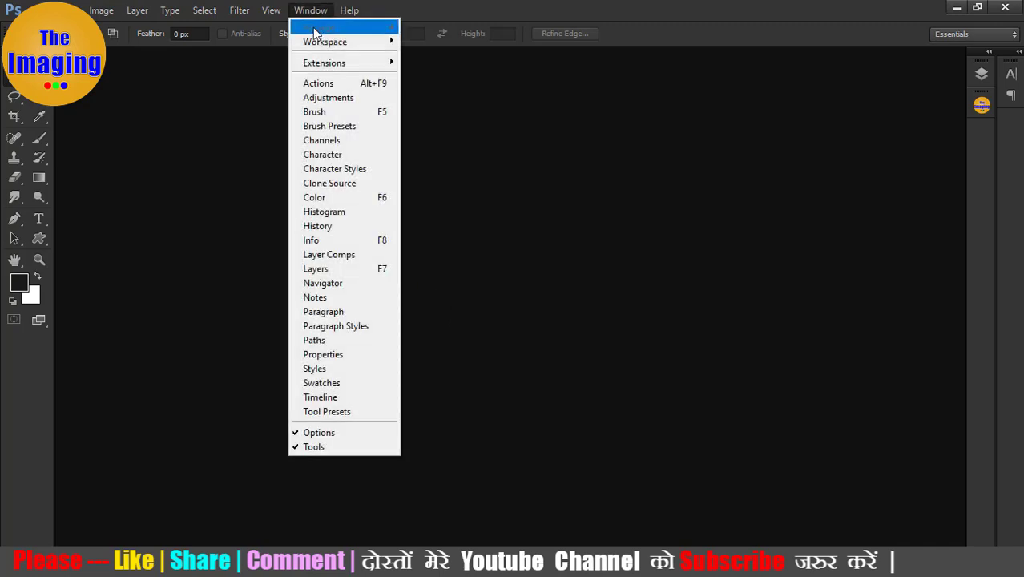
mouse_move(325, 62)
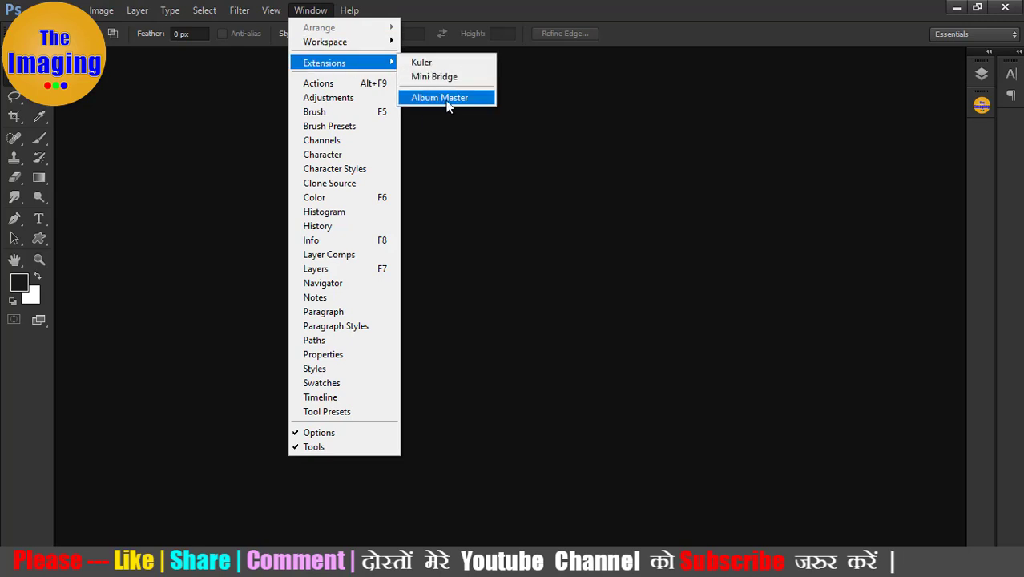
left_click(447, 100)
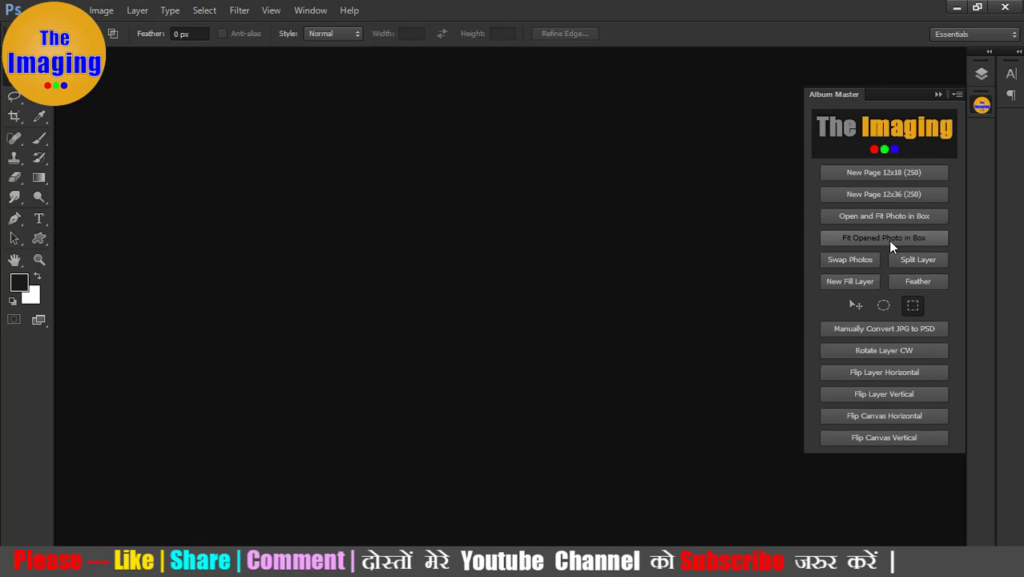
left_click(847, 265)
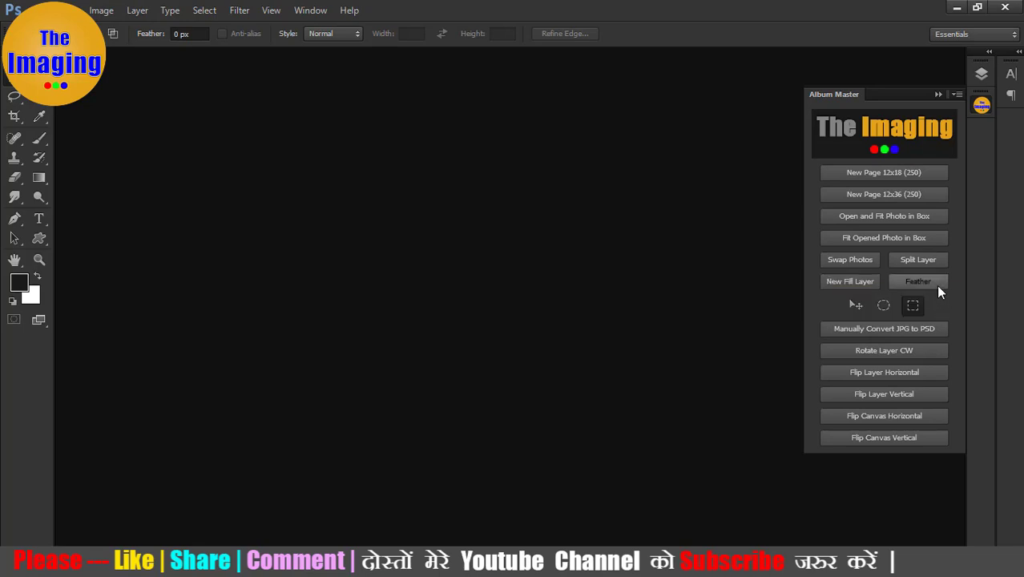
left_click(855, 307)
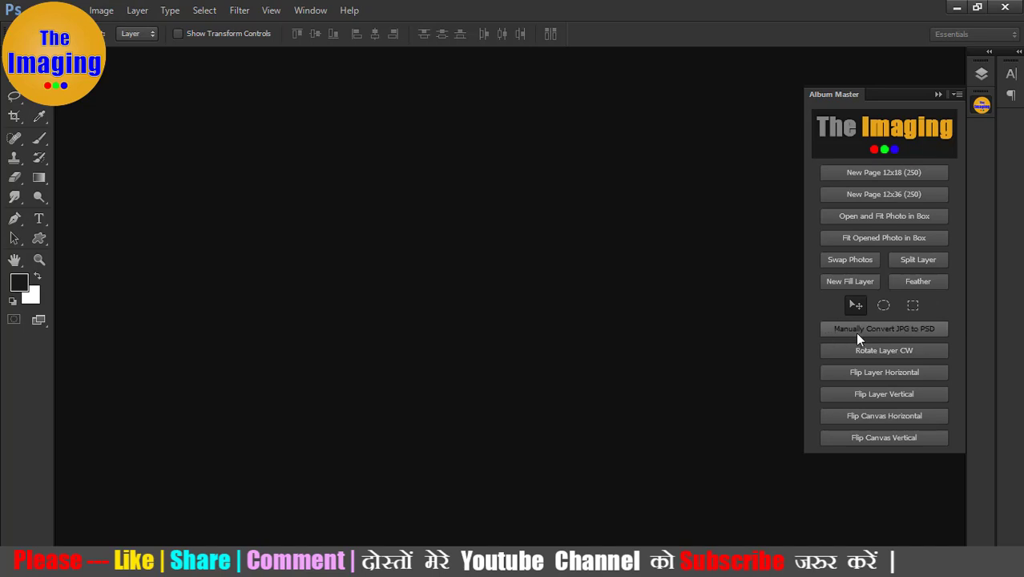
left_click(891, 331)
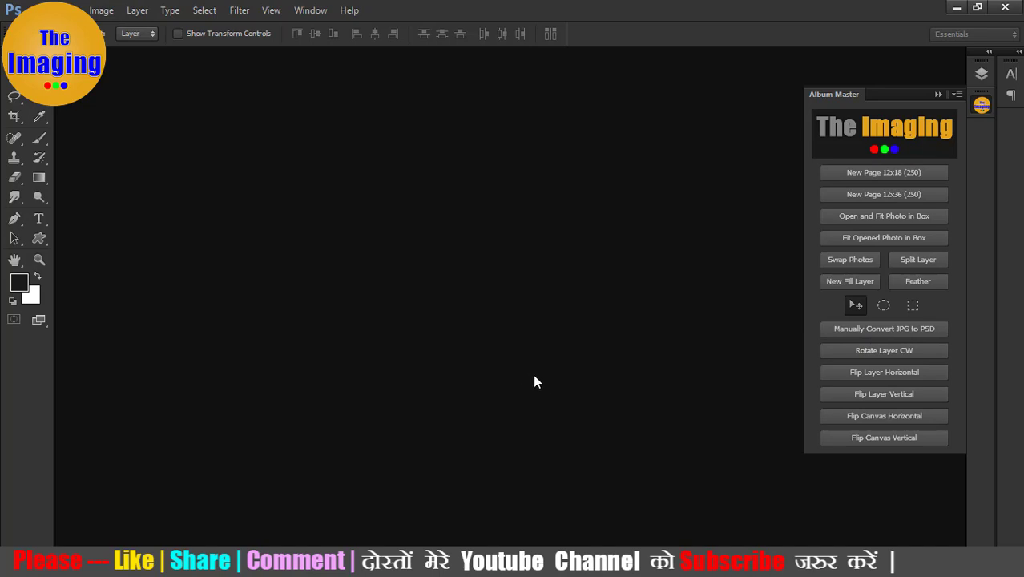
left_click(866, 333)
Step: Create a new 12x36 album page at 250 DPI, float the Album Master panel, and fit the page in view
left_click(916, 194)
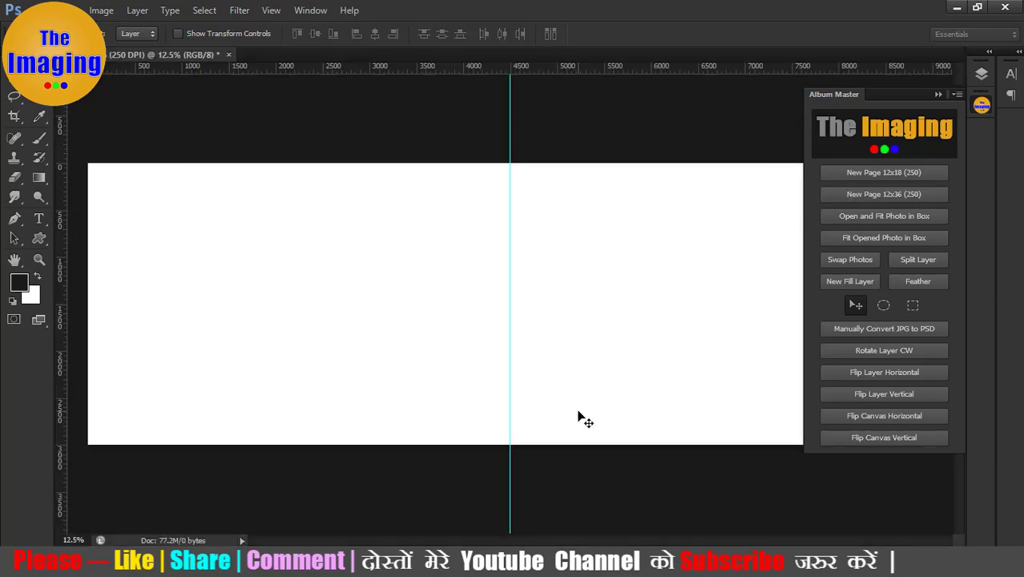
key("ctrl+minus")
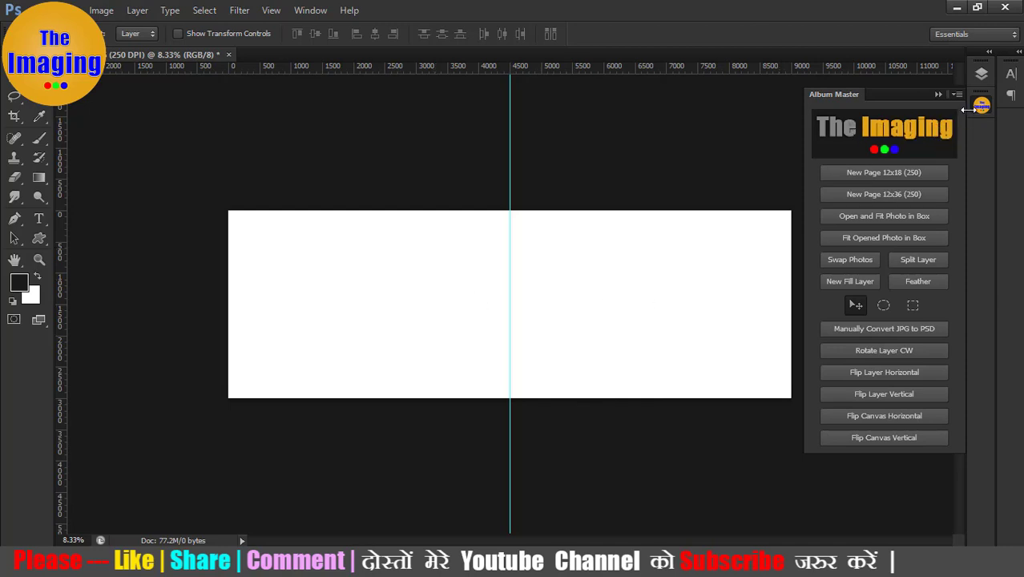
mouse_move(841, 96)
left_mouse_down()
mouse_move(747, 97)
mouse_move(956, 169)
left_mouse_up()
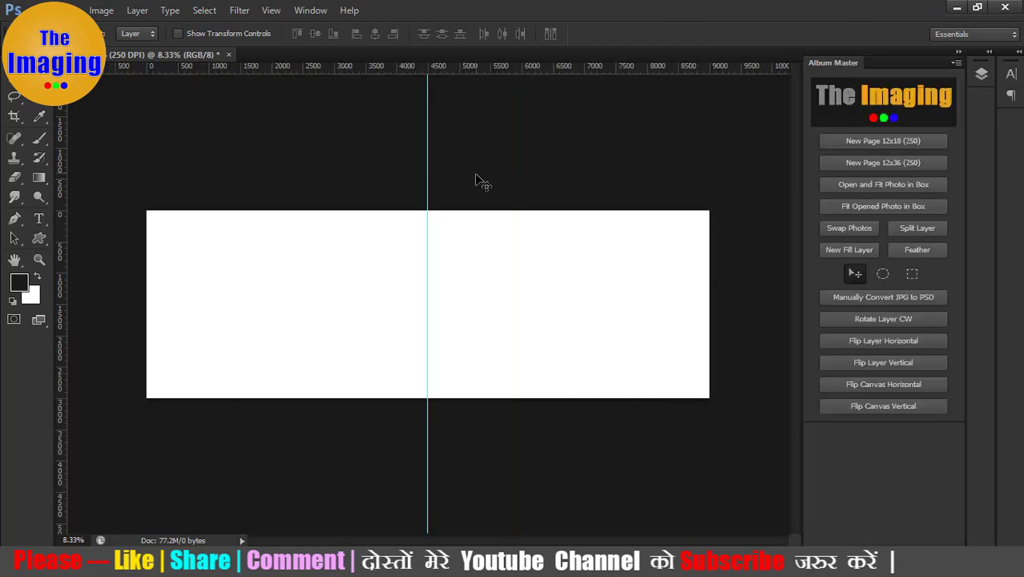
key("ctrl+plus")
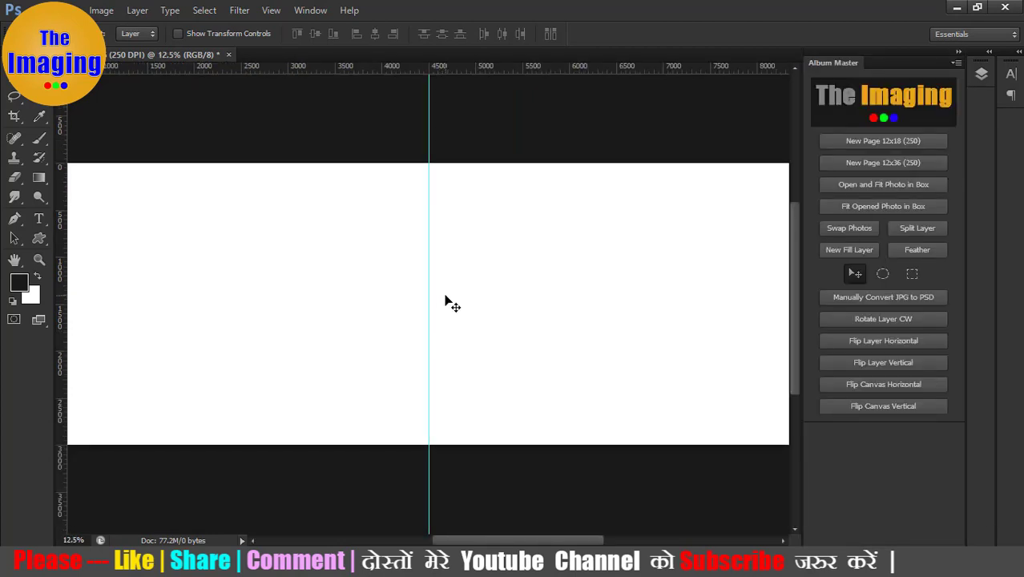
key("ctrl+0")
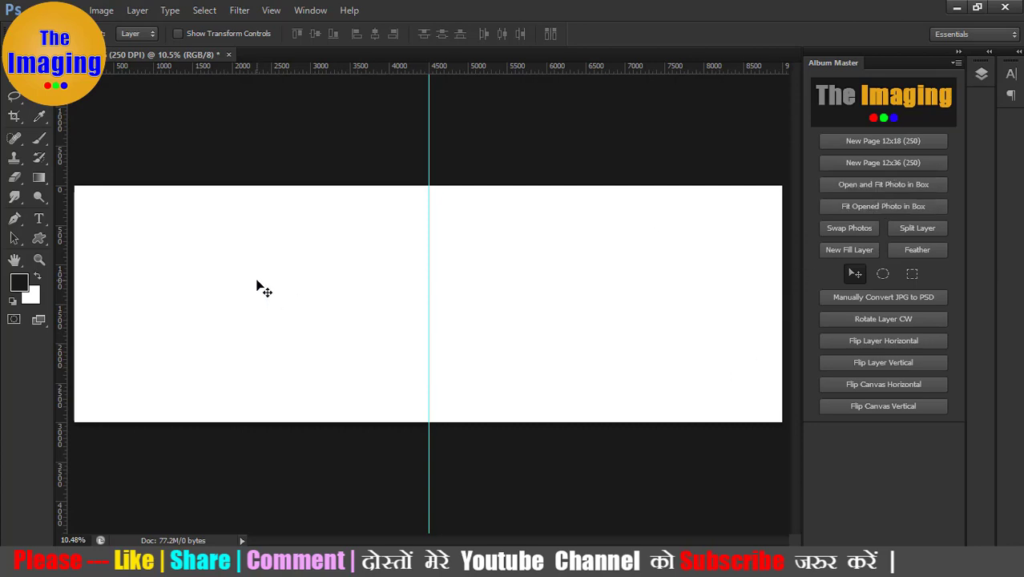
Step: Draw a rectangular box on the left page and fill it grey on a new layer
left_click(912, 279)
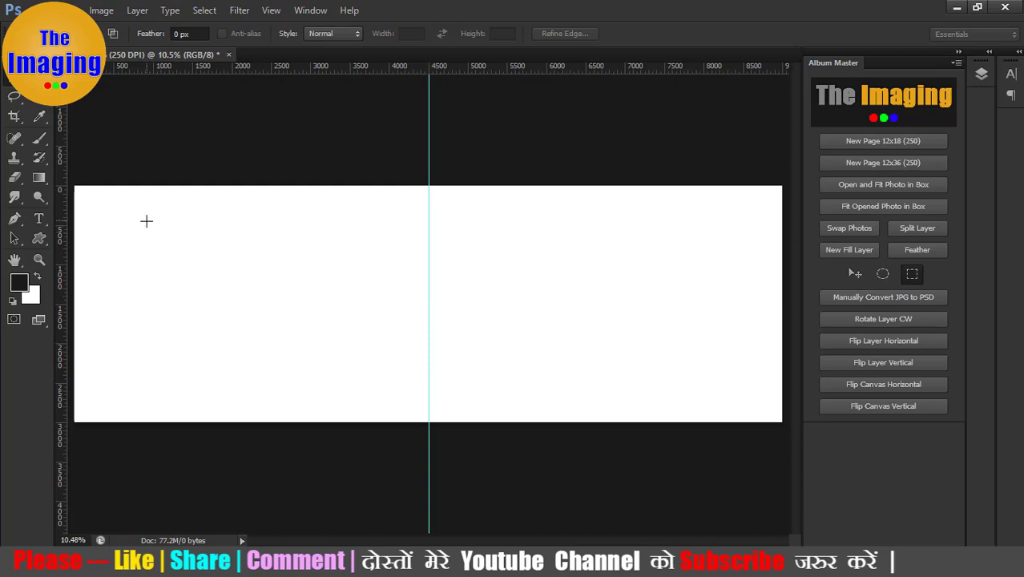
mouse_move(146, 219)
left_mouse_down()
mouse_move(289, 297)
mouse_move(313, 331)
left_mouse_up()
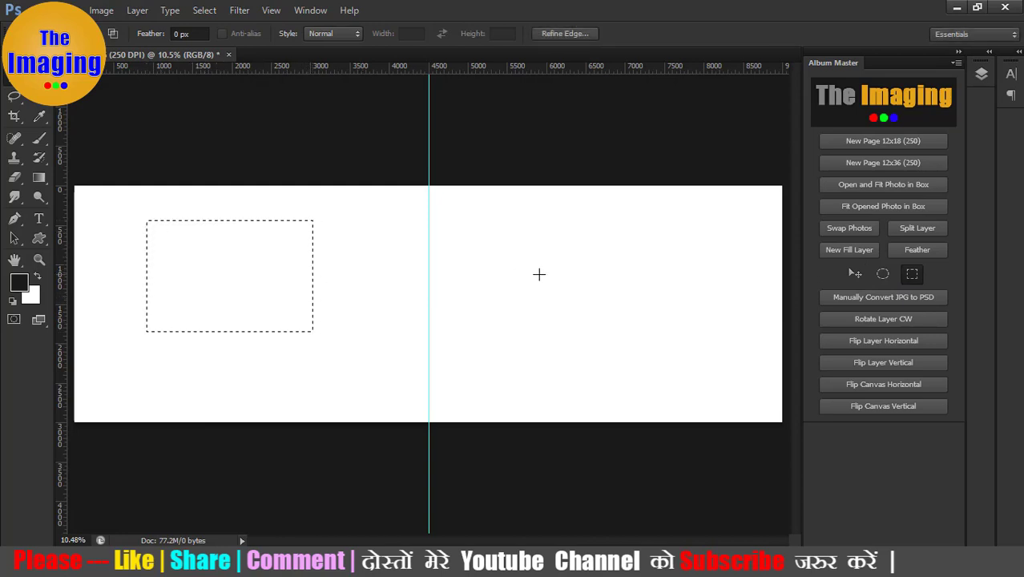
left_click(847, 251)
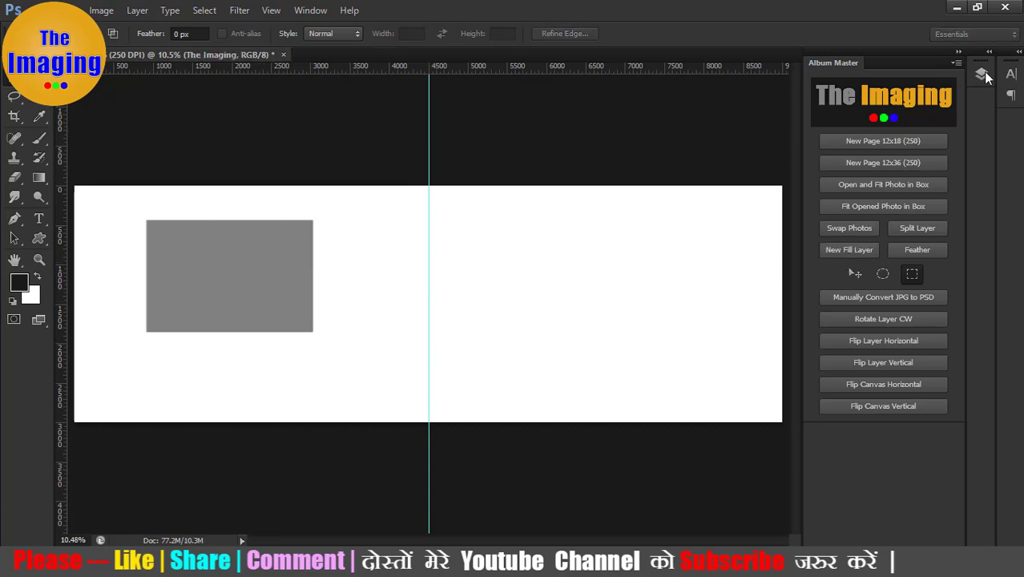
Step: Float and enlarge the Layers panel, then dock it beside a single-column toolbar
mouse_move(981, 74)
left_mouse_down()
mouse_move(730, 100)
mouse_move(566, 90)
left_mouse_up()
left_click(566, 76)
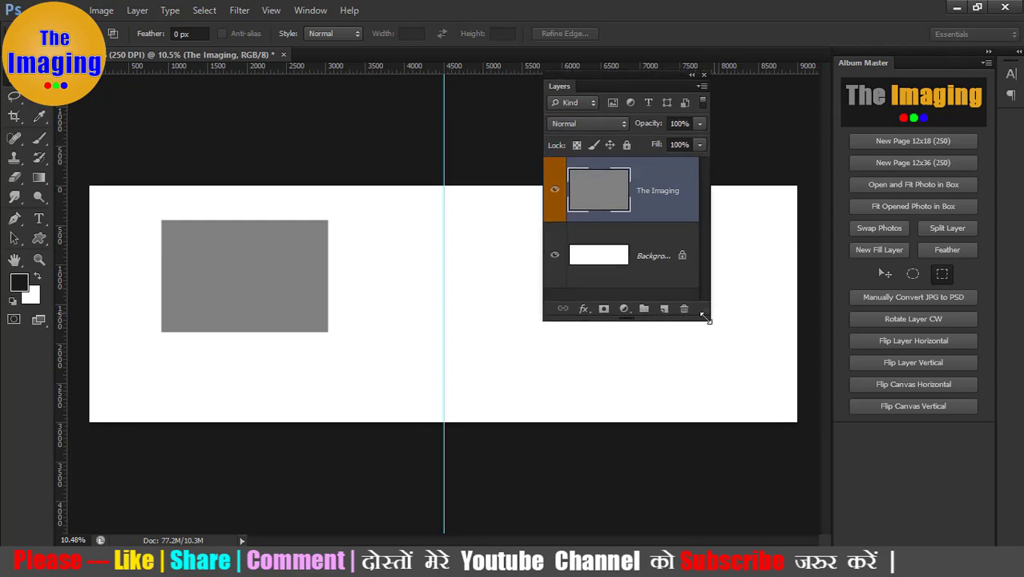
left_click_drag(705, 317, 695, 439)
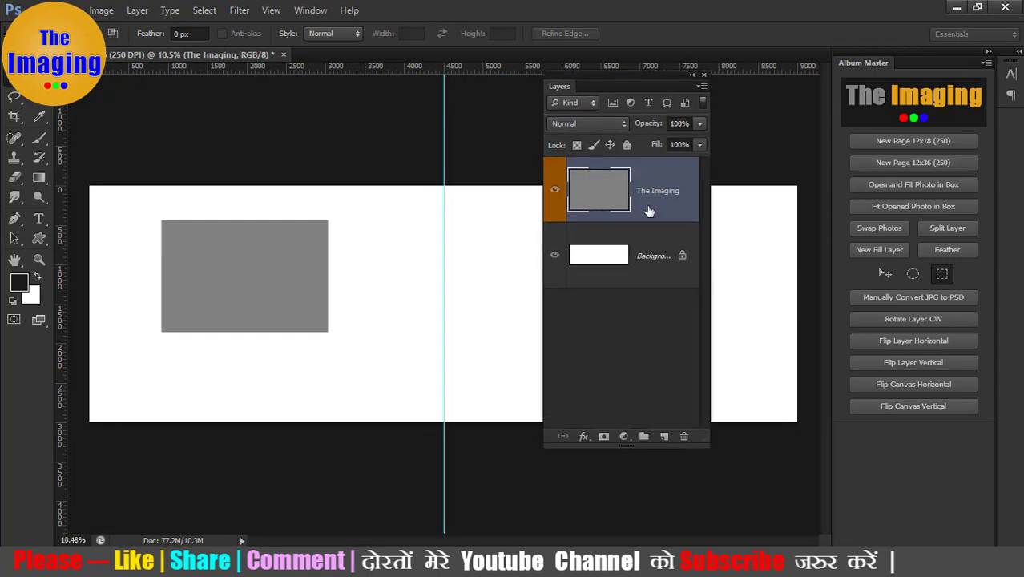
left_click_drag(561, 86, 98, 134)
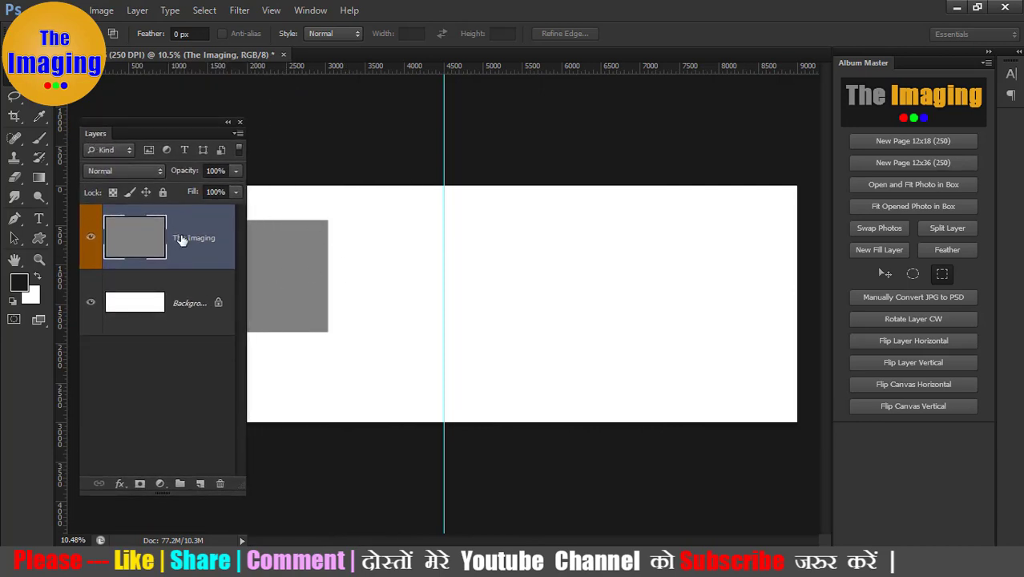
left_click_drag(98, 135, 66, 138)
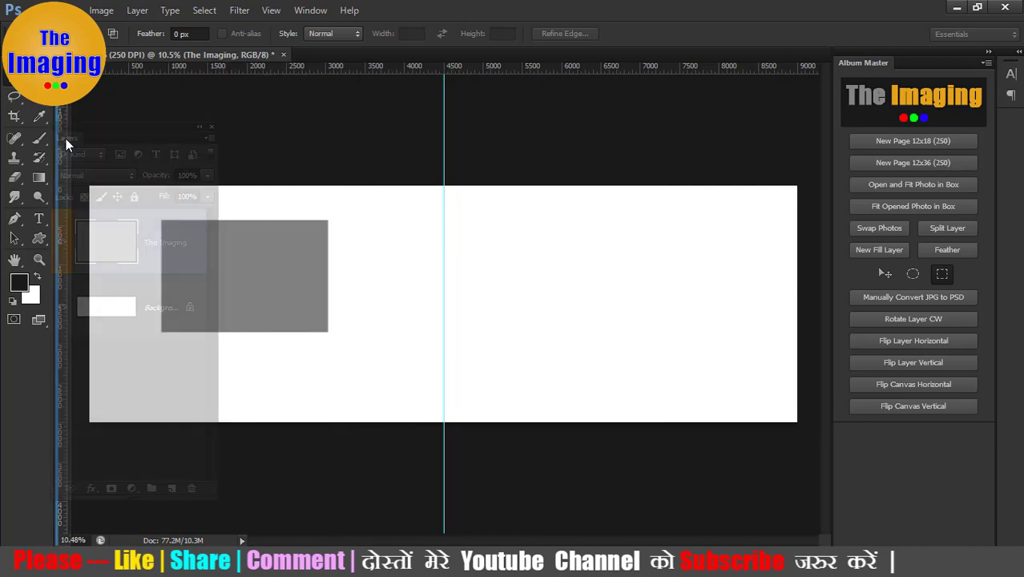
left_click(8, 63)
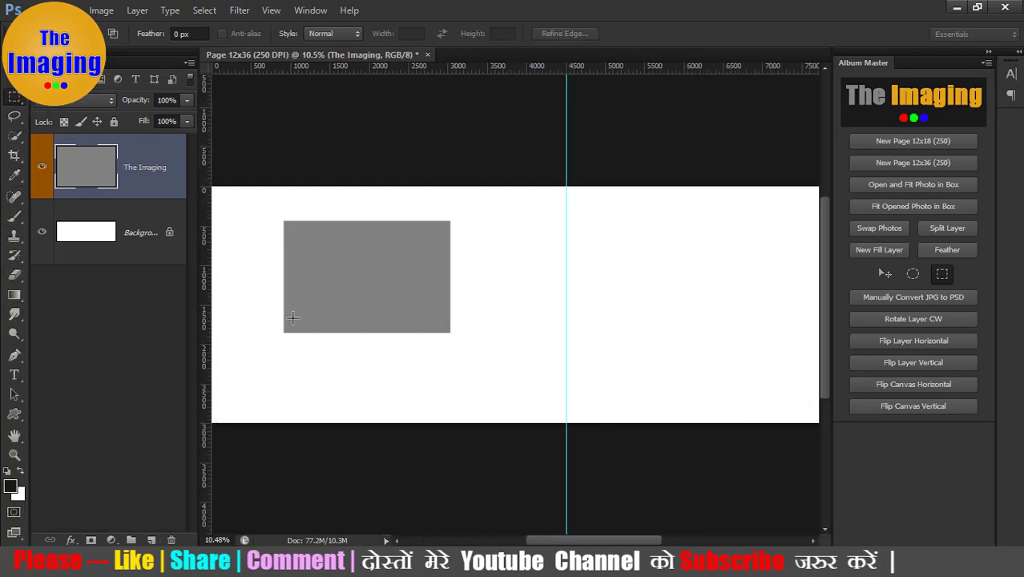
Step: Zoom into the page and select The Imaging layer with the Move tool
scroll(302, 313, "down", 1)
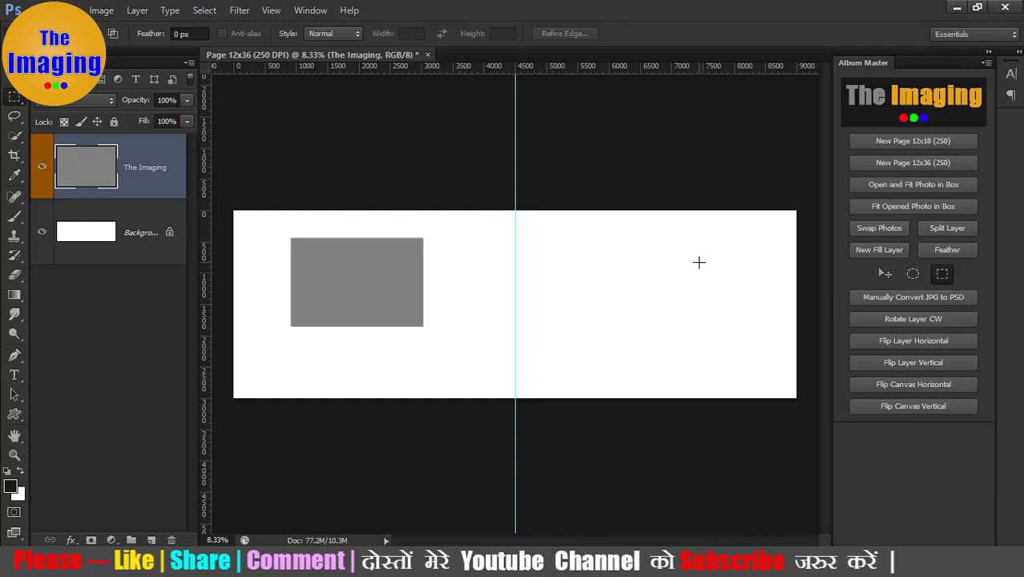
key("ctrl+plus")
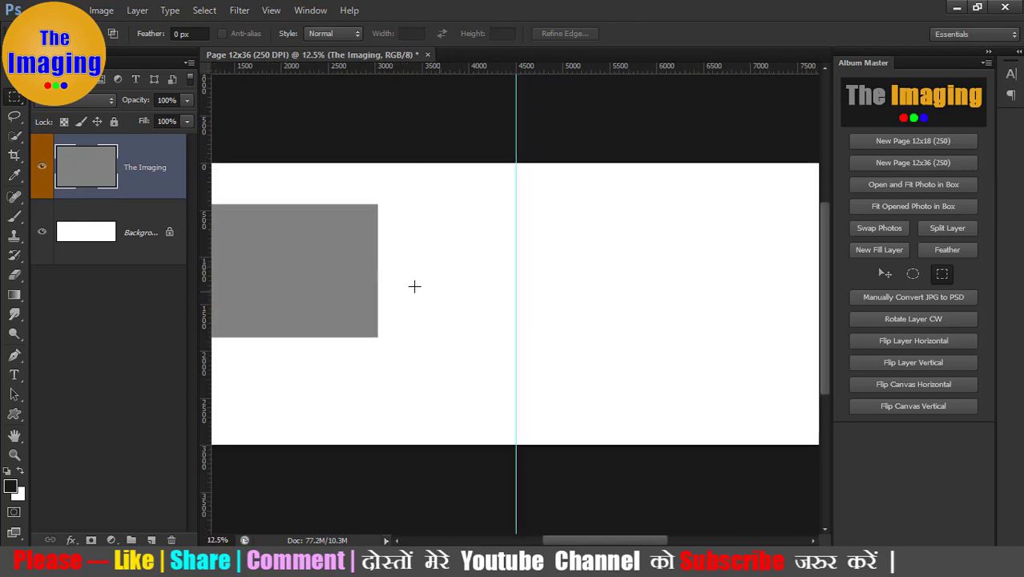
left_click_drag(414, 286, 467, 284)
key("v")
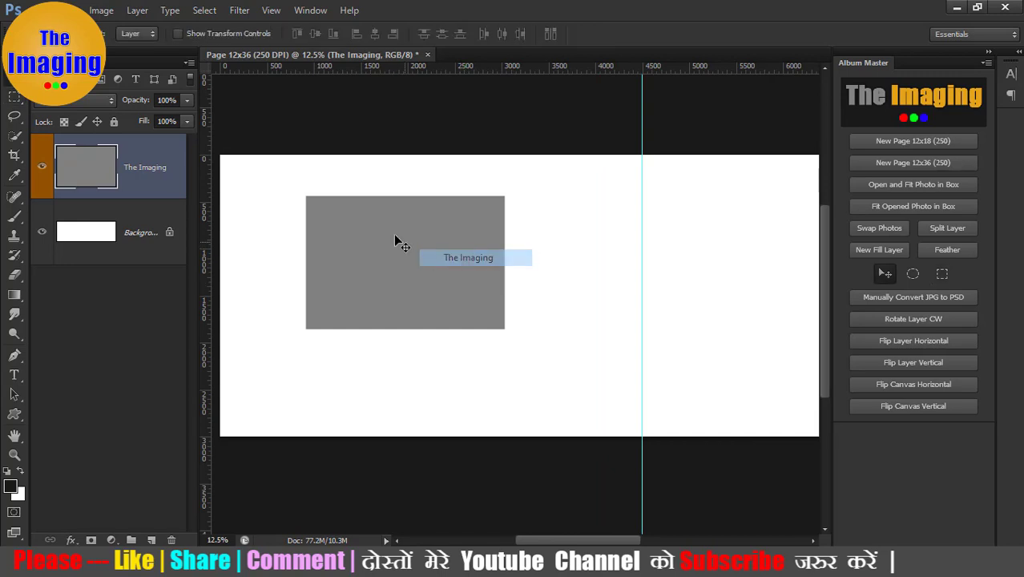
right_click(382, 233)
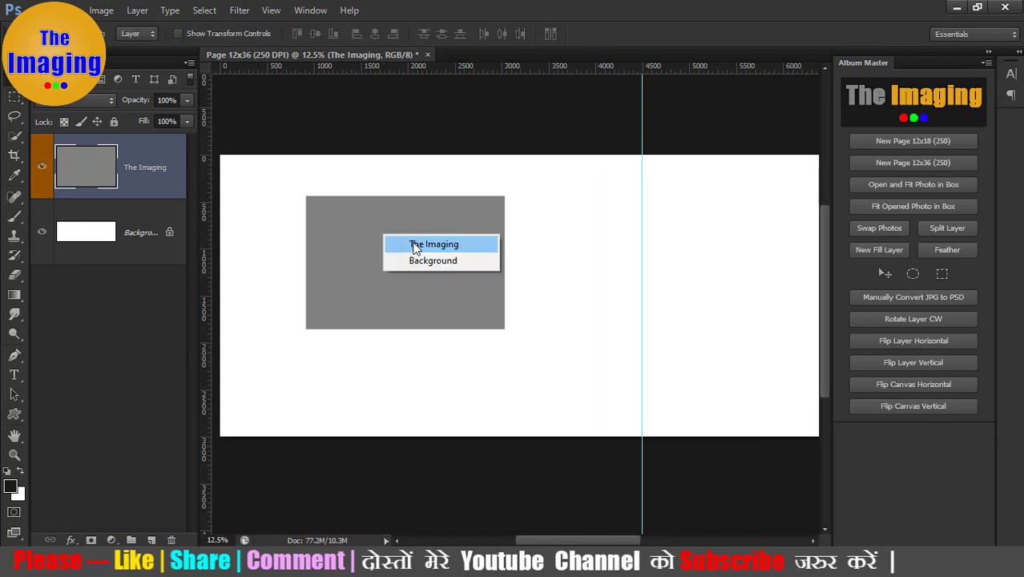
left_click(400, 238)
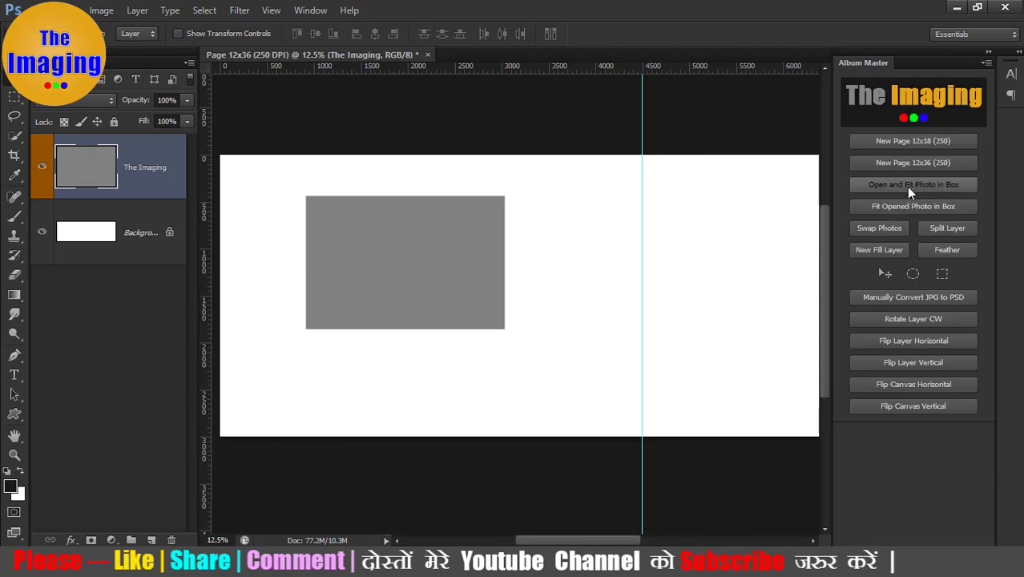
Step: Fit photo DSC_0034 into the grey box, move it up and left, and select Layer 1
left_click(909, 189)
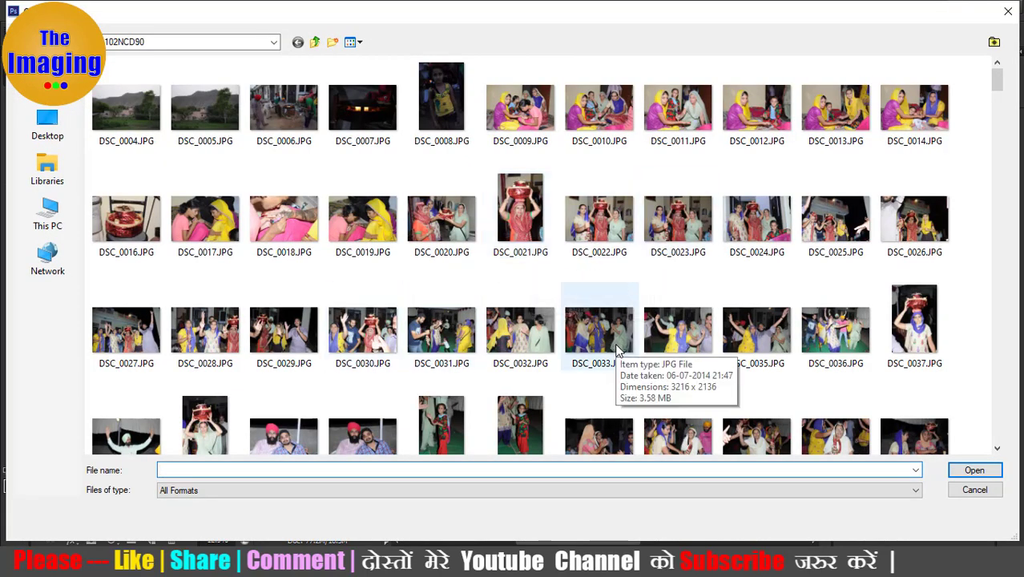
double_click(683, 335)
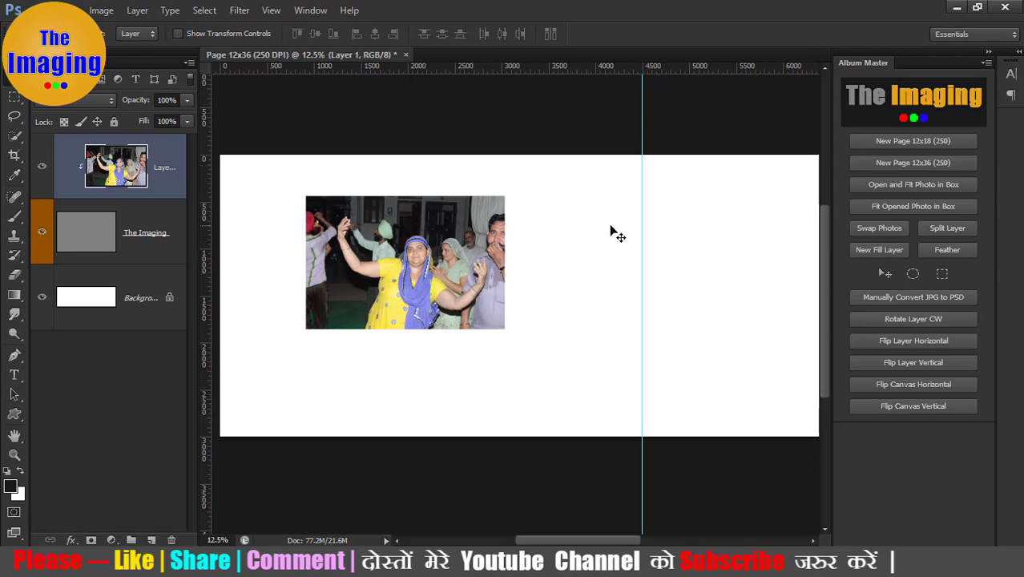
right_click(431, 270)
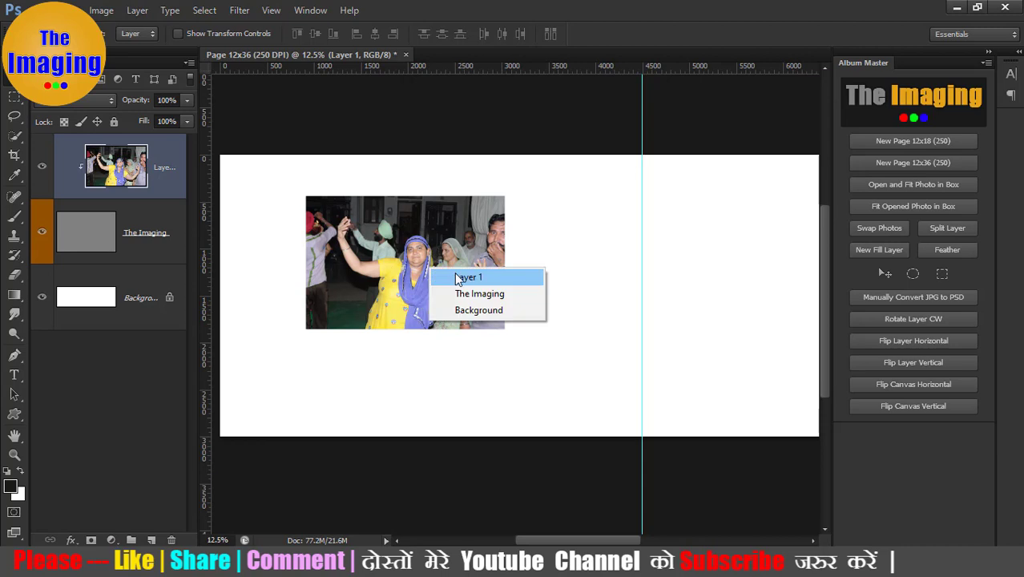
left_click(457, 278)
right_click(437, 270)
left_click(473, 275)
mouse_move(476, 266)
left_mouse_down()
mouse_move(398, 239)
mouse_move(408, 239)
left_mouse_up()
right_click(339, 215)
left_click(357, 224)
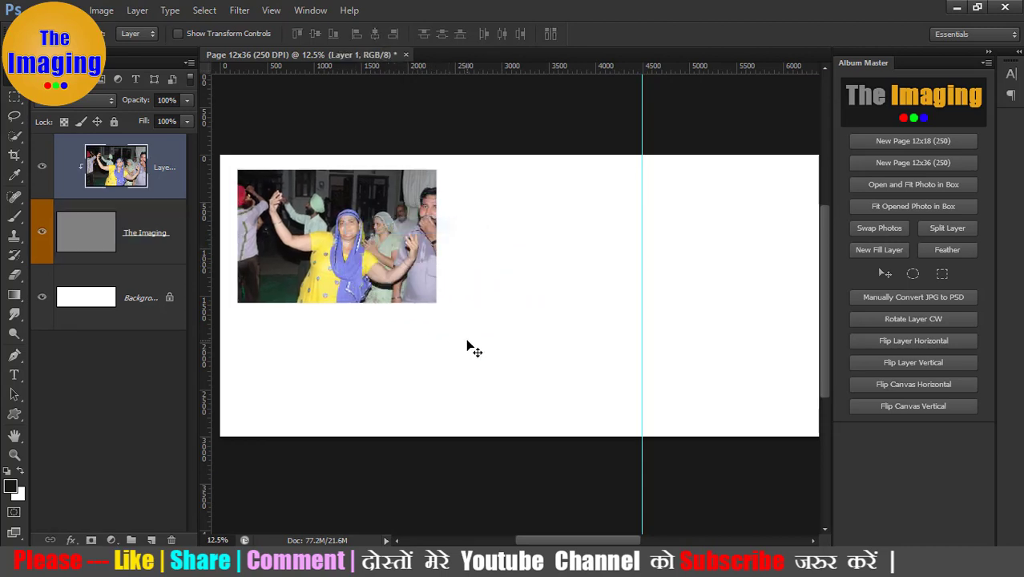
Step: Draw a second grey box near the middle of the left page
left_click(942, 273)
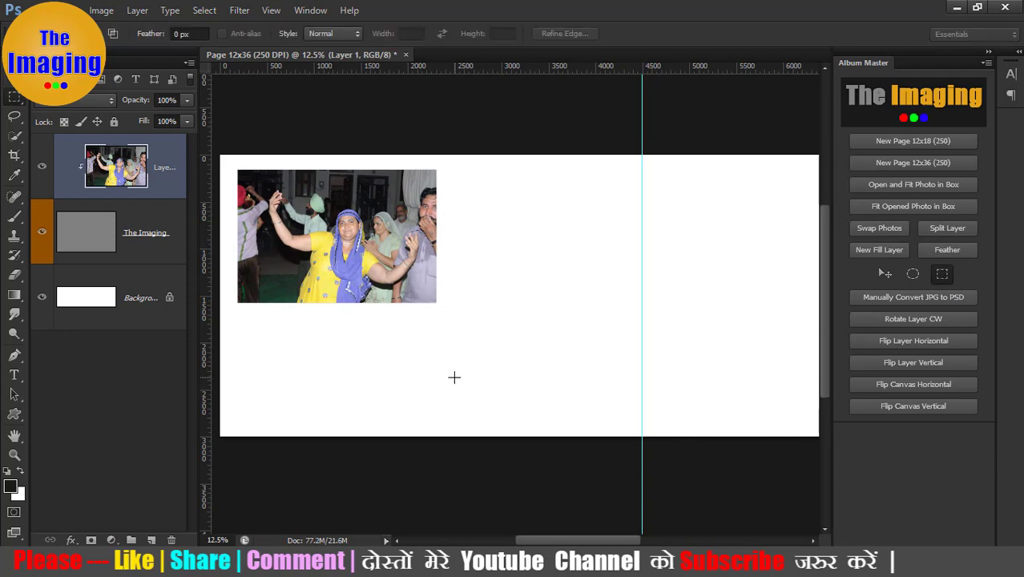
left_click_drag(466, 279, 625, 382)
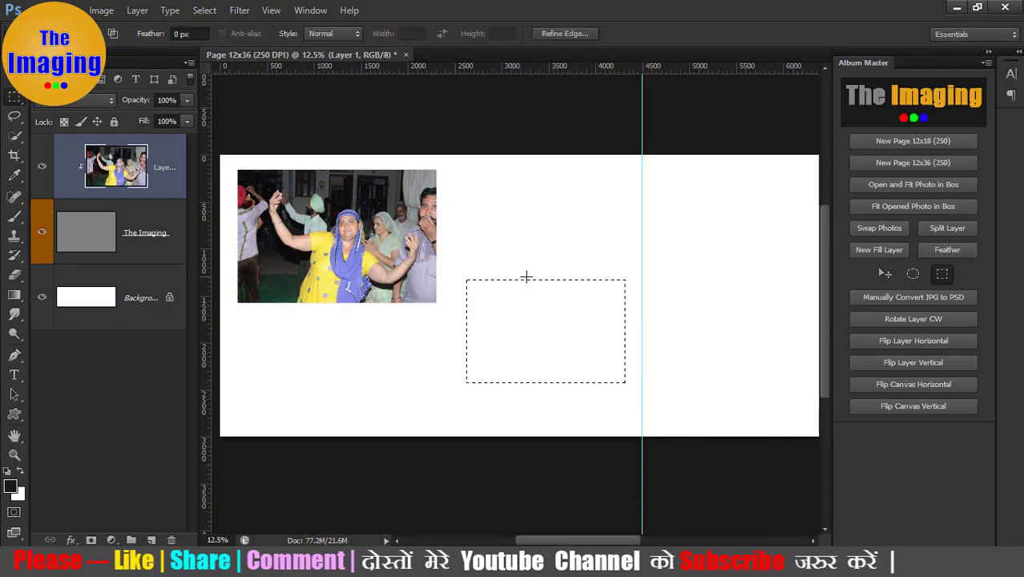
left_click(873, 252)
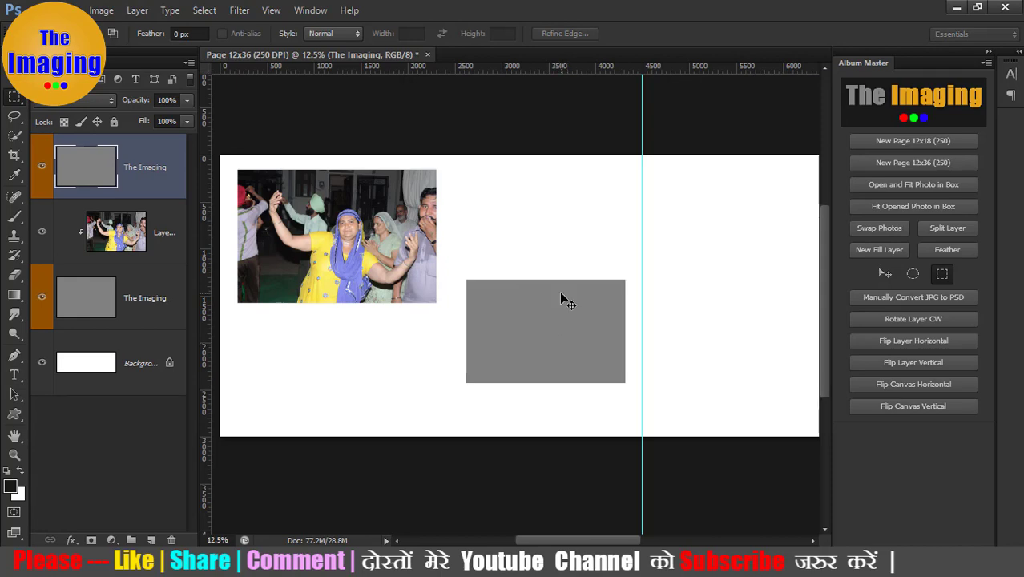
Step: Open DSC_0020.JPG and fit it into the new grey box
key("ctrl+o")
left_click(452, 224)
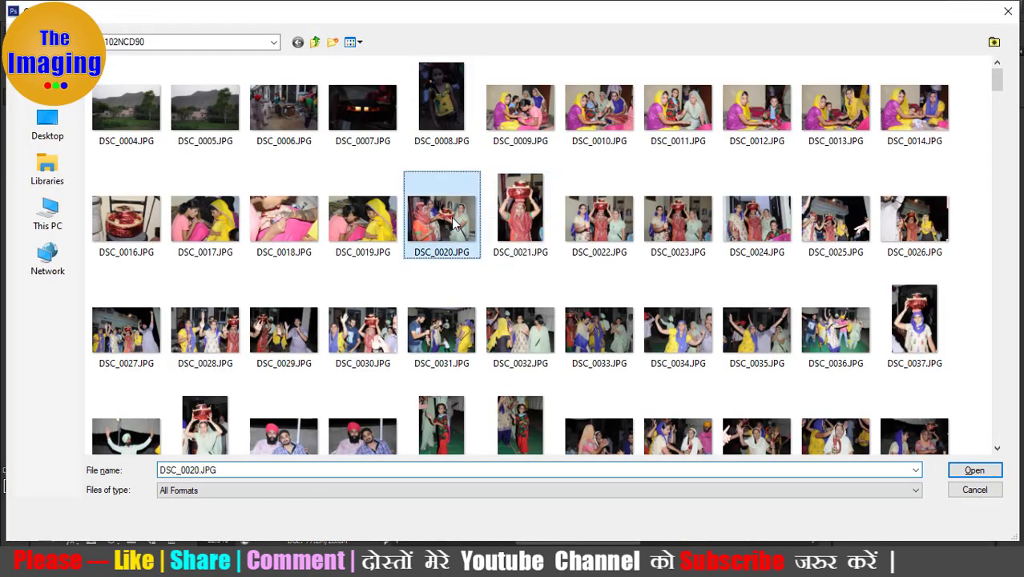
double_click(453, 224)
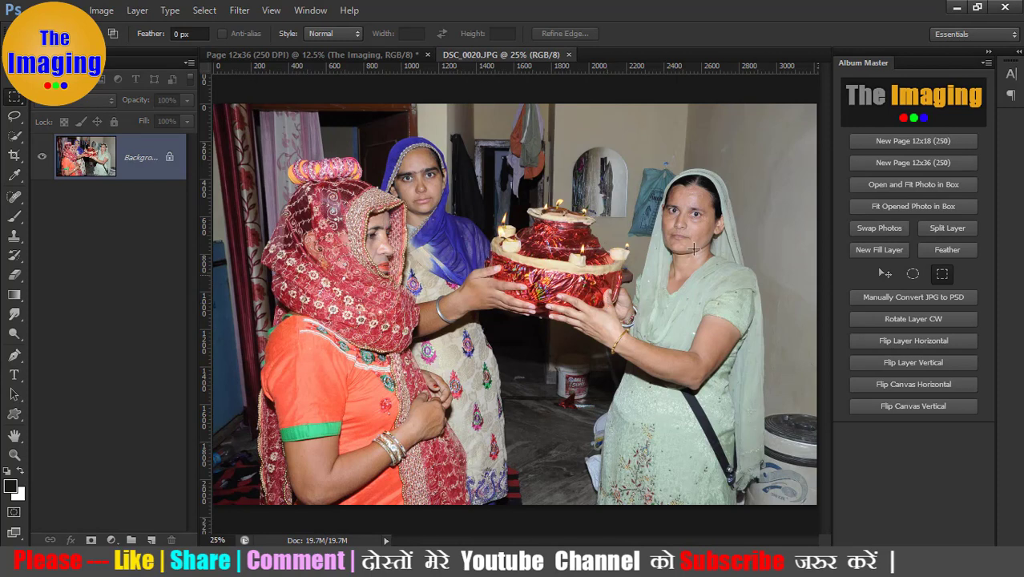
left_click(910, 206)
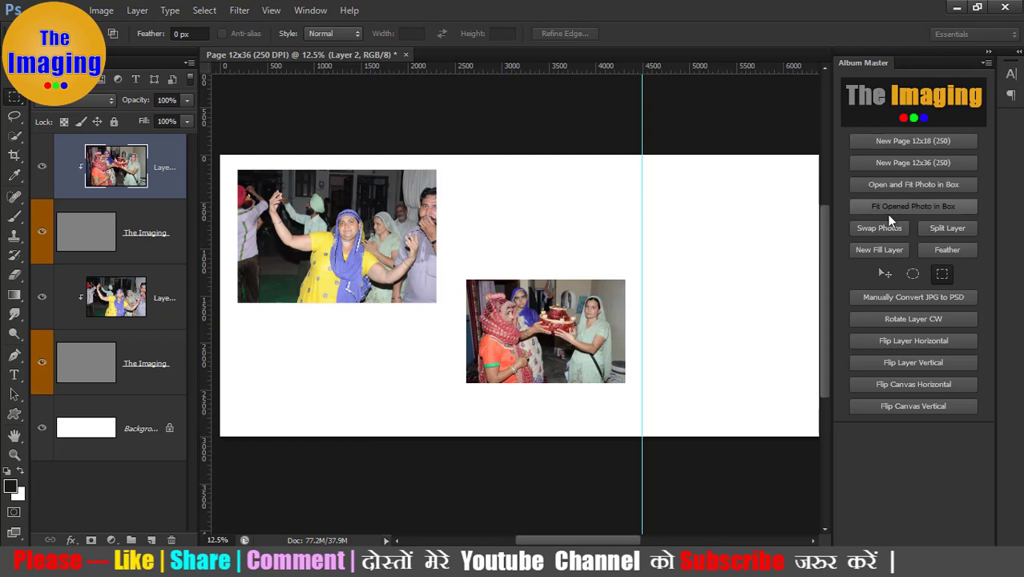
Step: Select Layer 1 and Layer 2 together and swap their photos between the two boxes
left_click(873, 230)
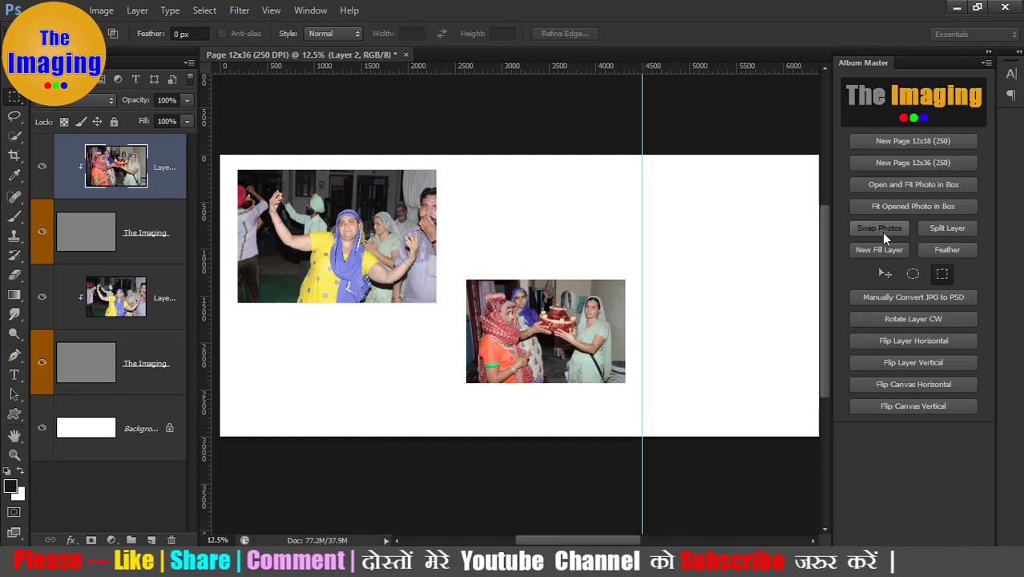
key("v")
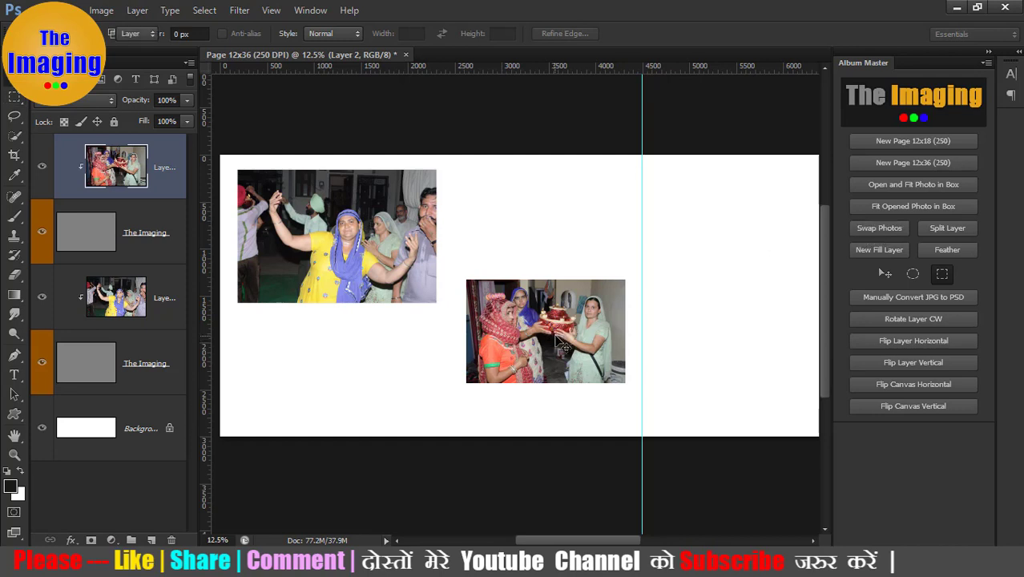
left_click(369, 255, "ctrl")
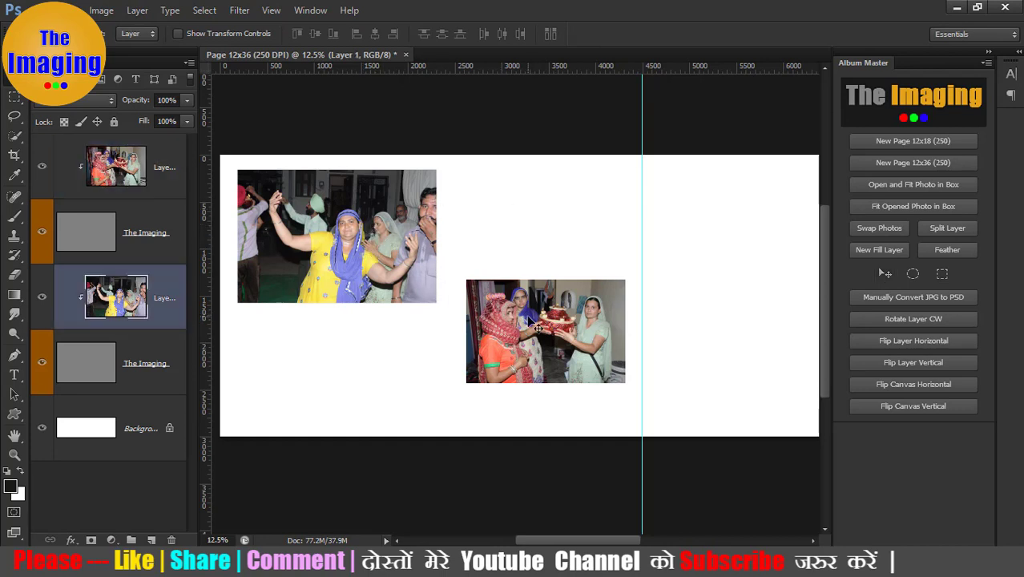
right_click(345, 225)
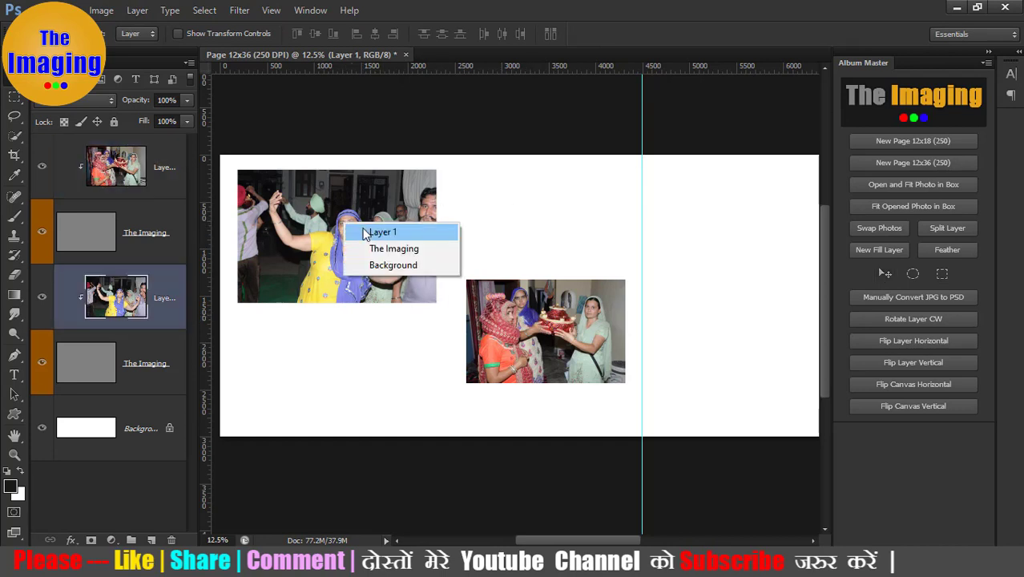
left_click(369, 234)
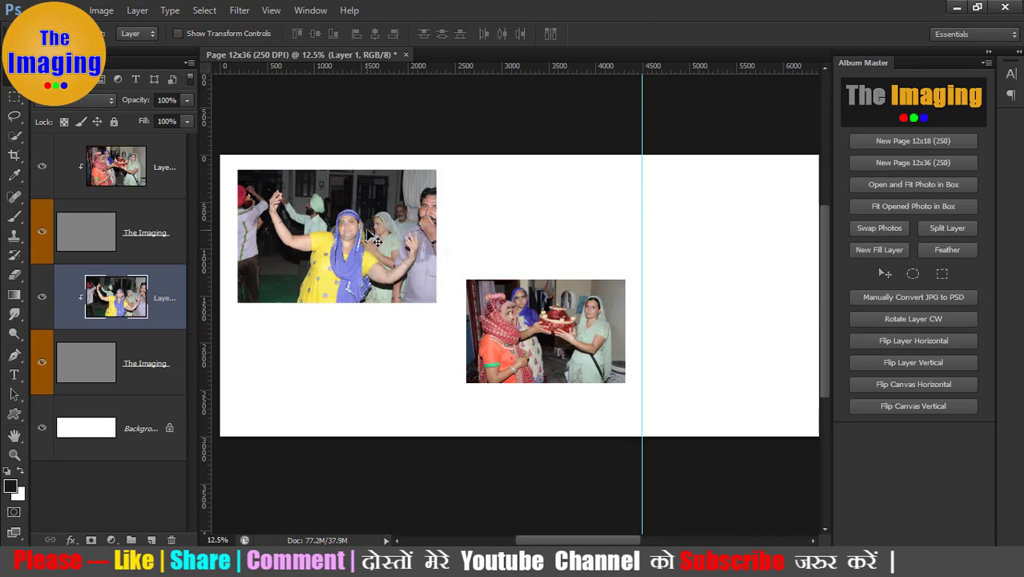
right_click(519, 322)
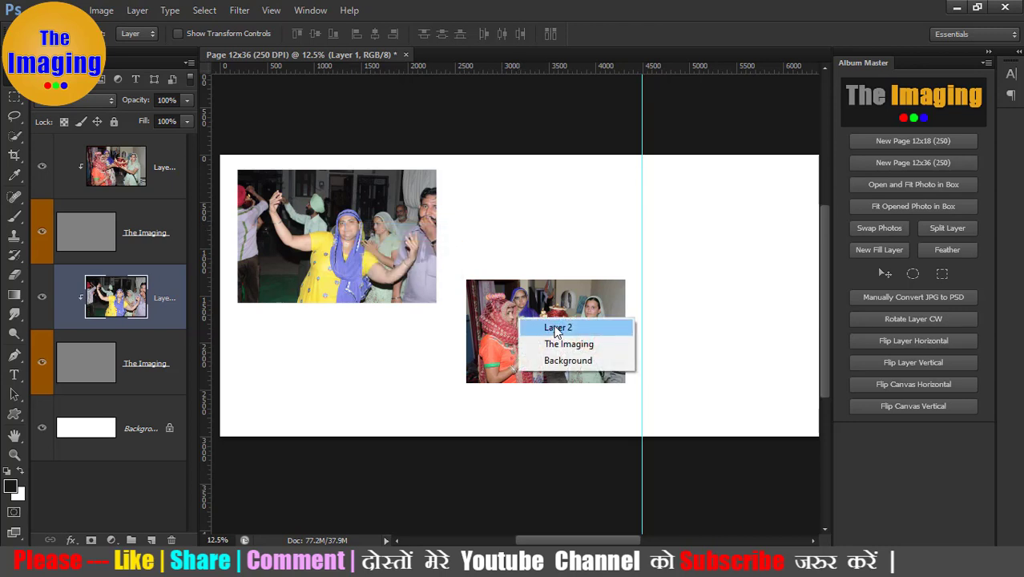
left_click(557, 328, "shift")
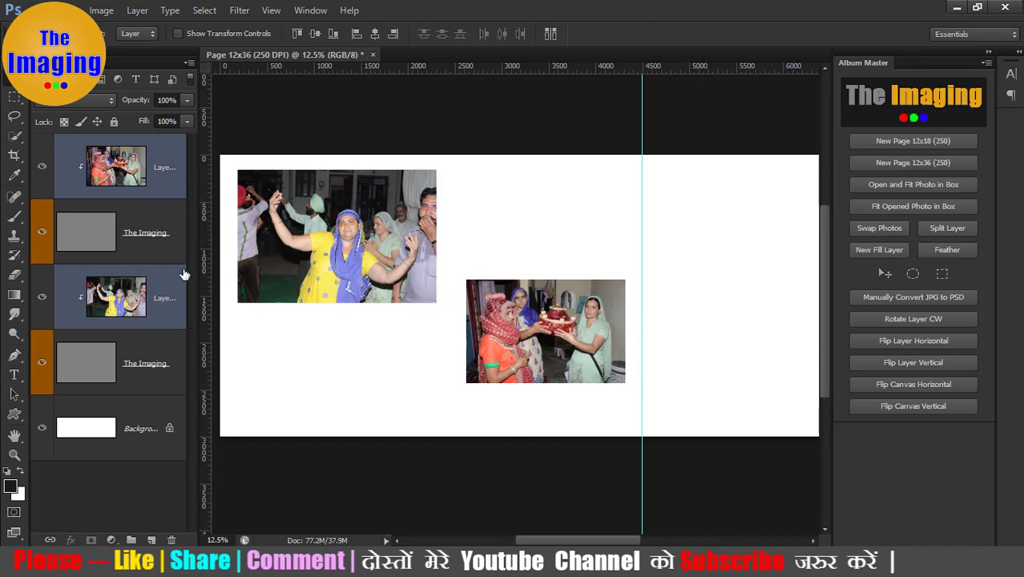
left_click(880, 231)
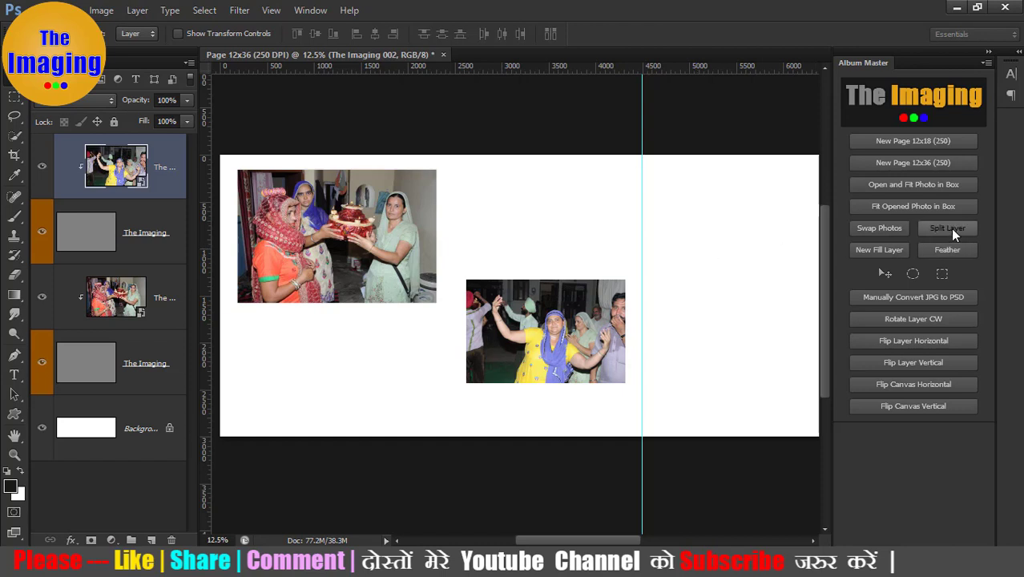
left_click(649, 270)
left_click_drag(707, 298, 366, 300)
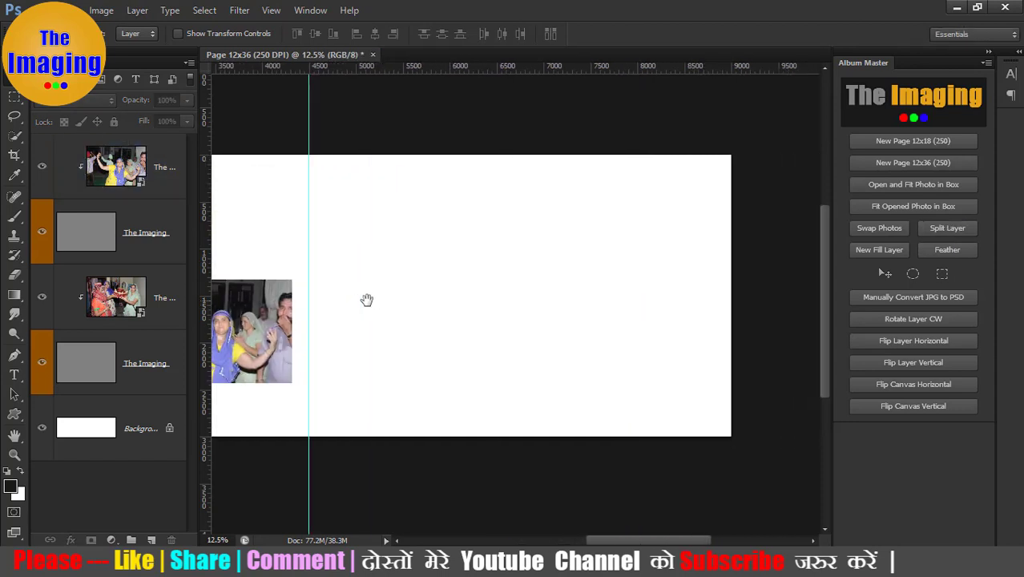
key("m")
left_click_drag(361, 190, 618, 359)
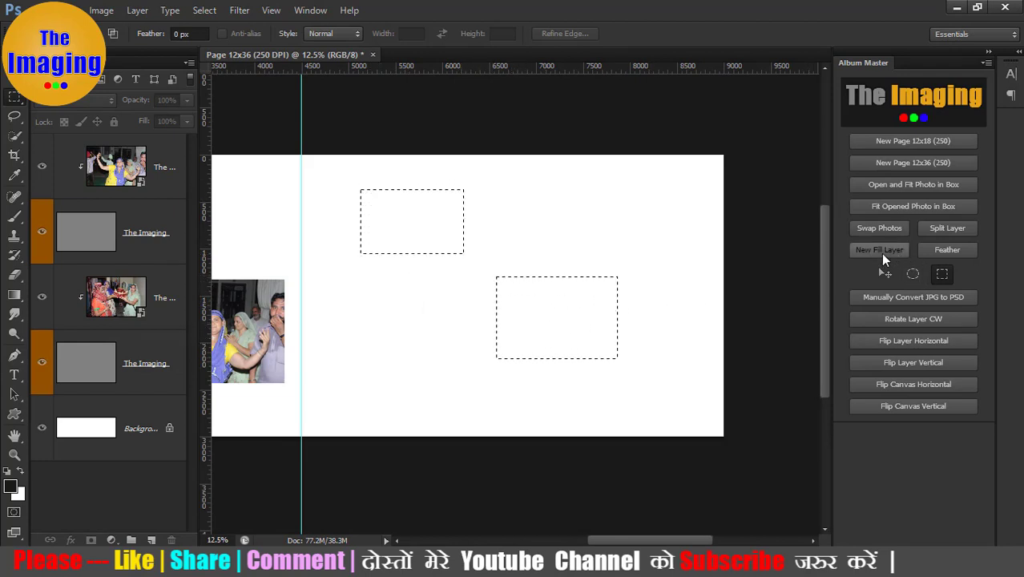
left_click(881, 253)
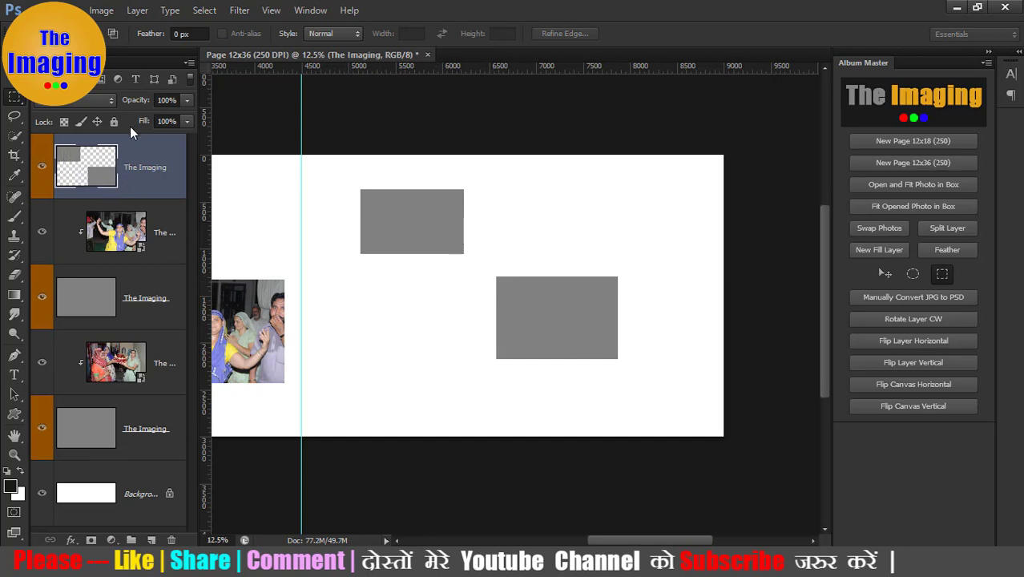
left_click(951, 232)
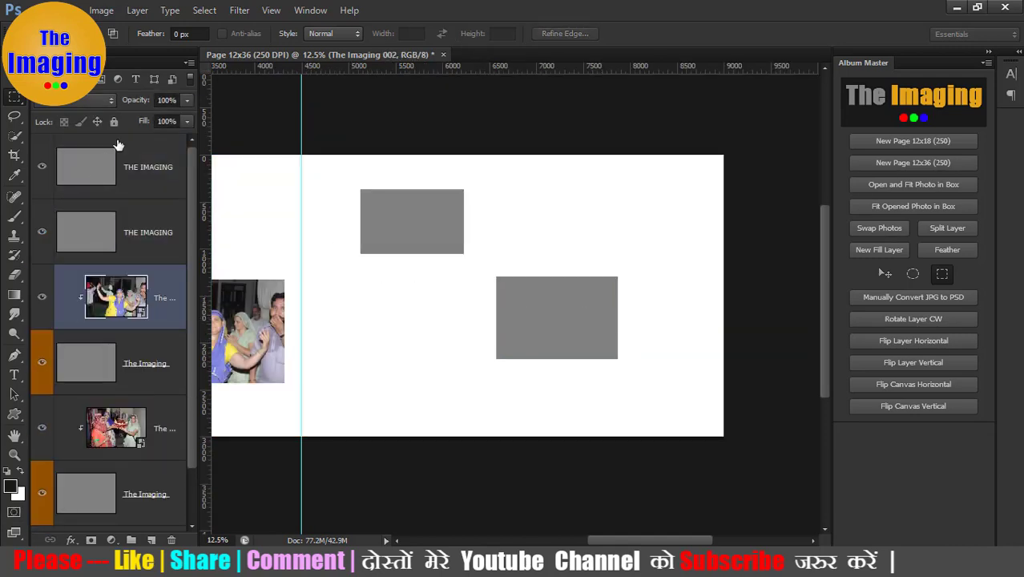
left_click(148, 237)
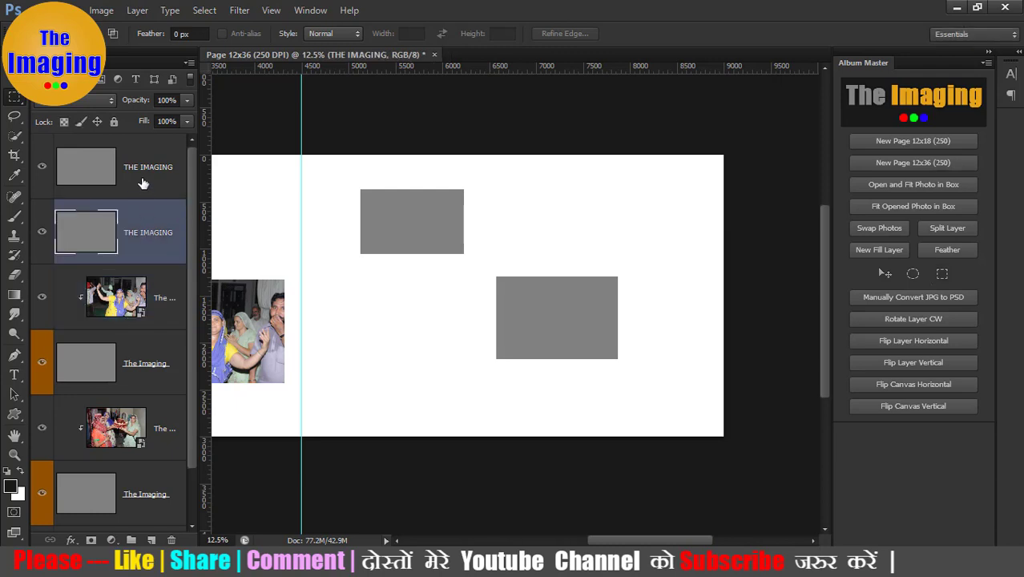
left_click(143, 181)
left_click(136, 239)
left_click(144, 170)
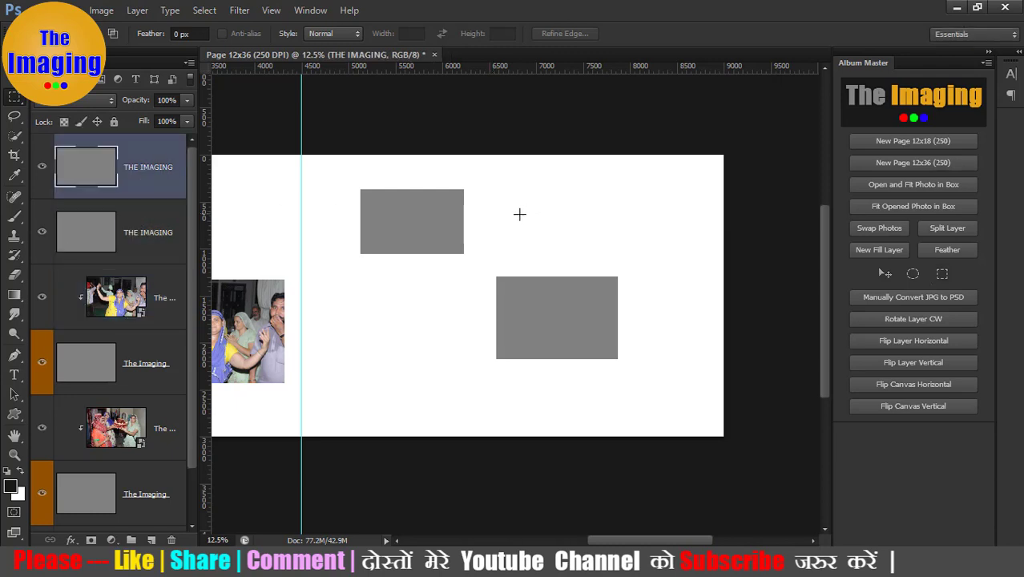
key("v")
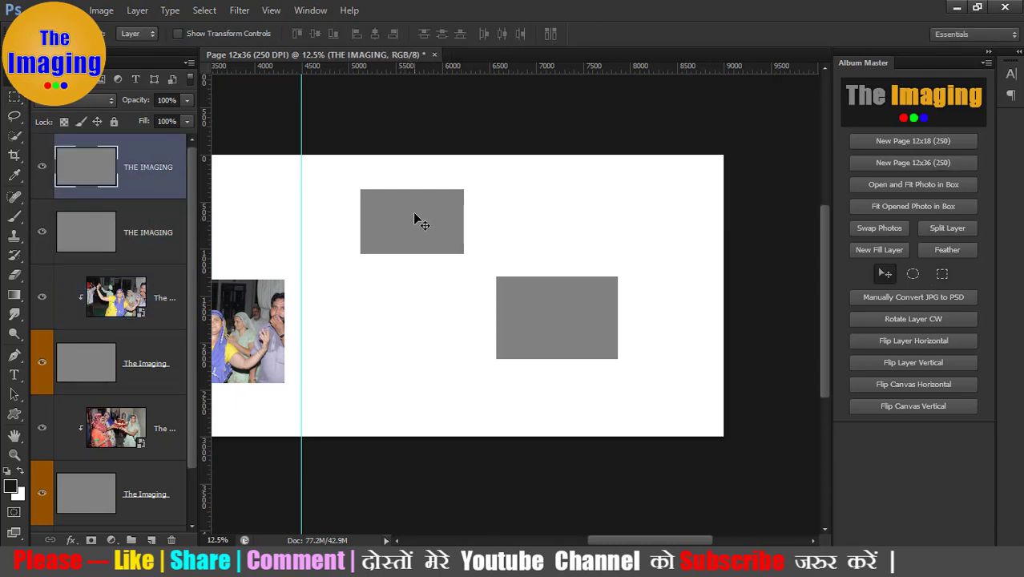
left_click_drag(416, 218, 426, 275)
left_click_drag(563, 329, 562, 343)
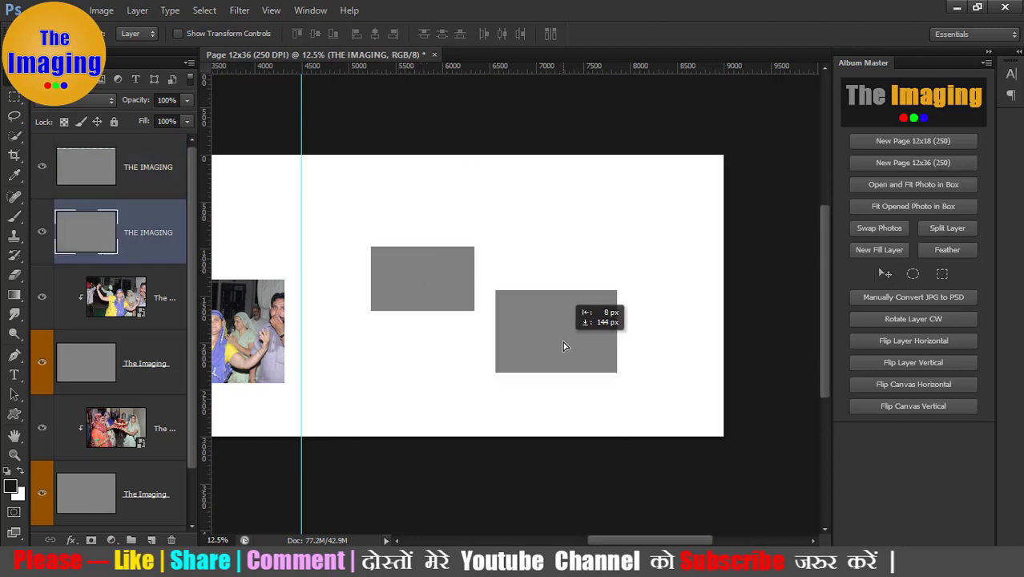
left_click_drag(449, 279, 462, 258)
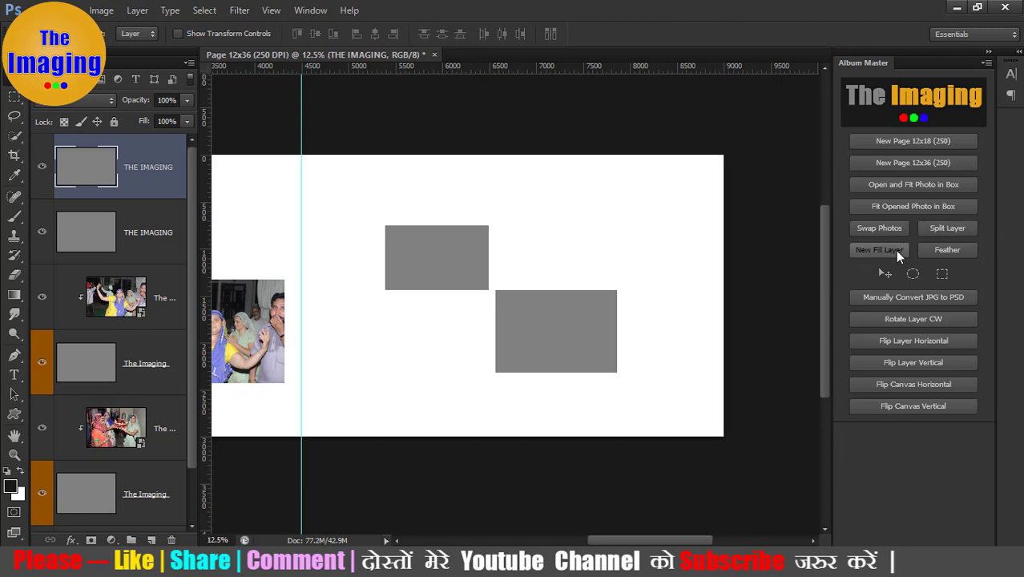
left_click(569, 325)
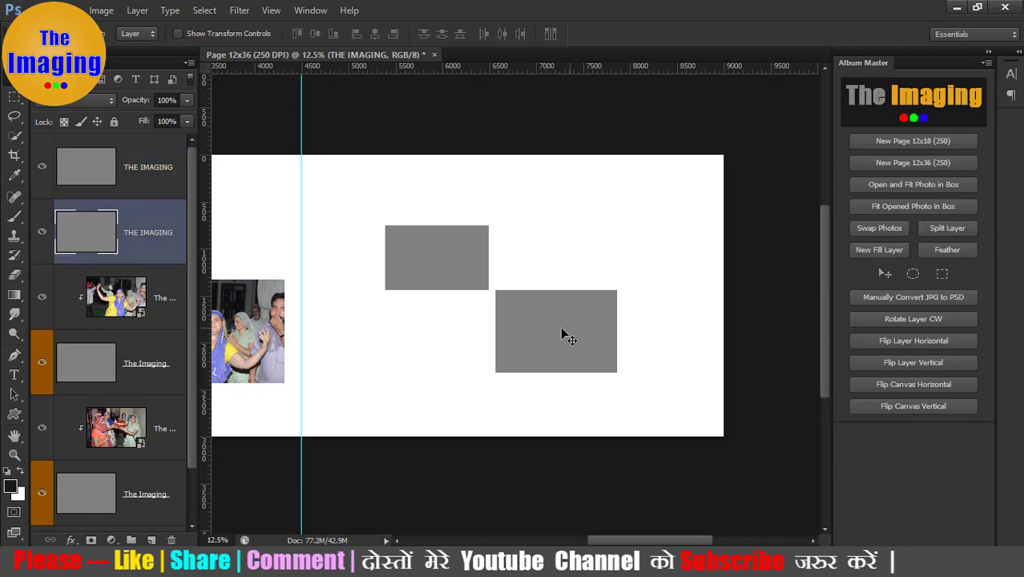
key("Delete")
left_click(457, 268)
key("Delete")
Step: Draw a box on the right page and make it a 100-pixel feathered grey box layer
left_click(942, 274)
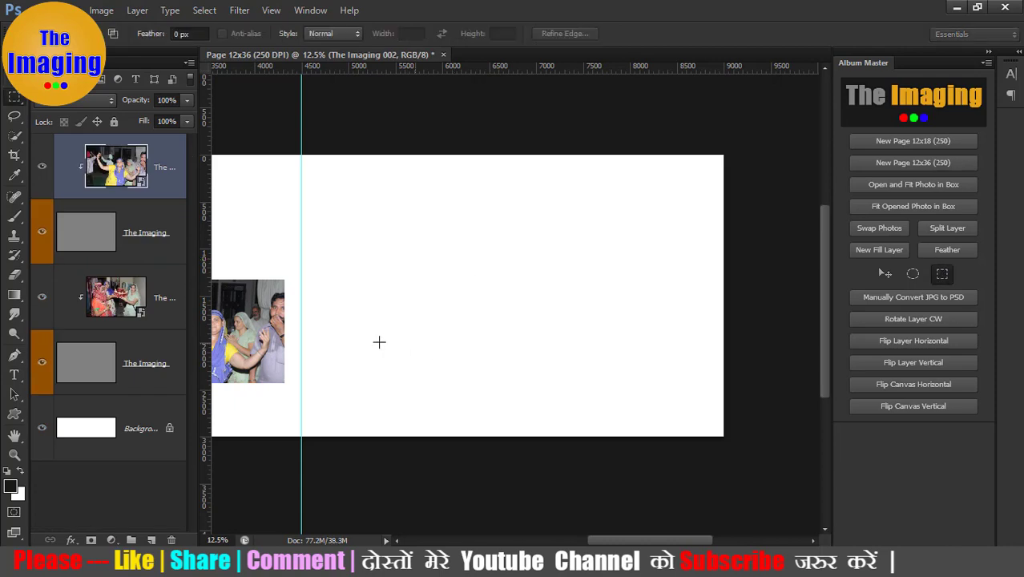
left_click_drag(416, 236, 595, 354)
left_click(946, 250)
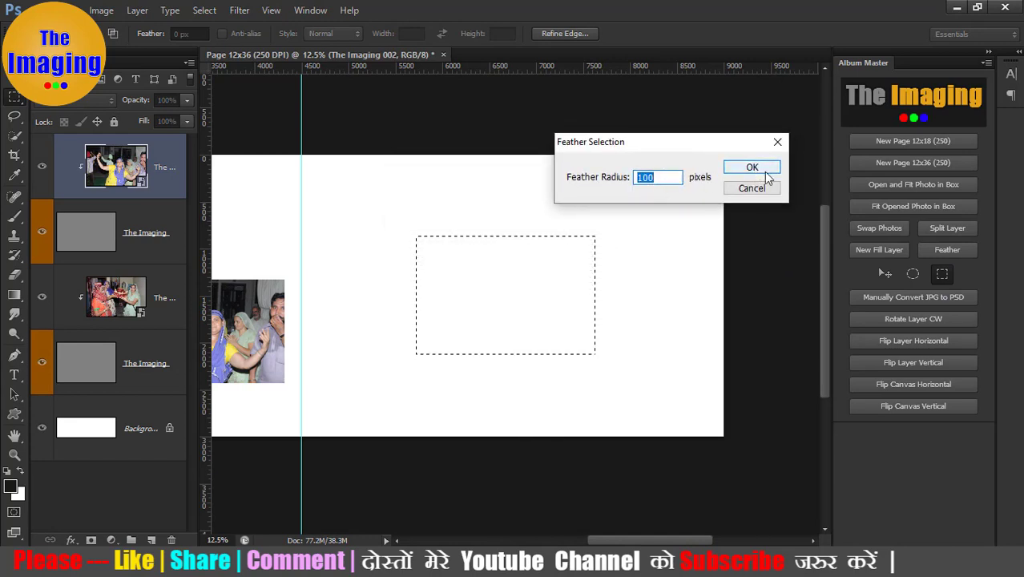
left_click(741, 166)
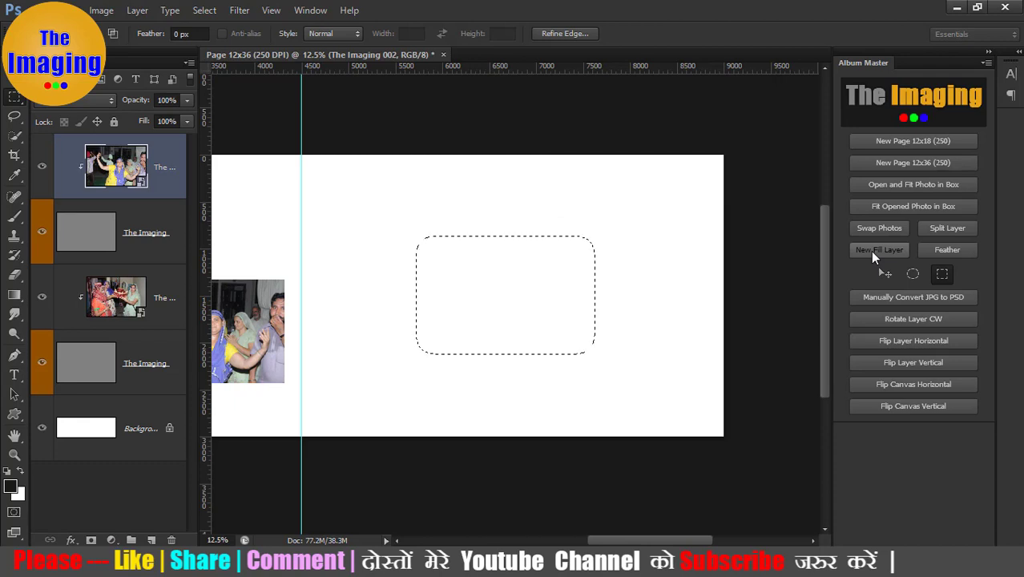
left_click(870, 251)
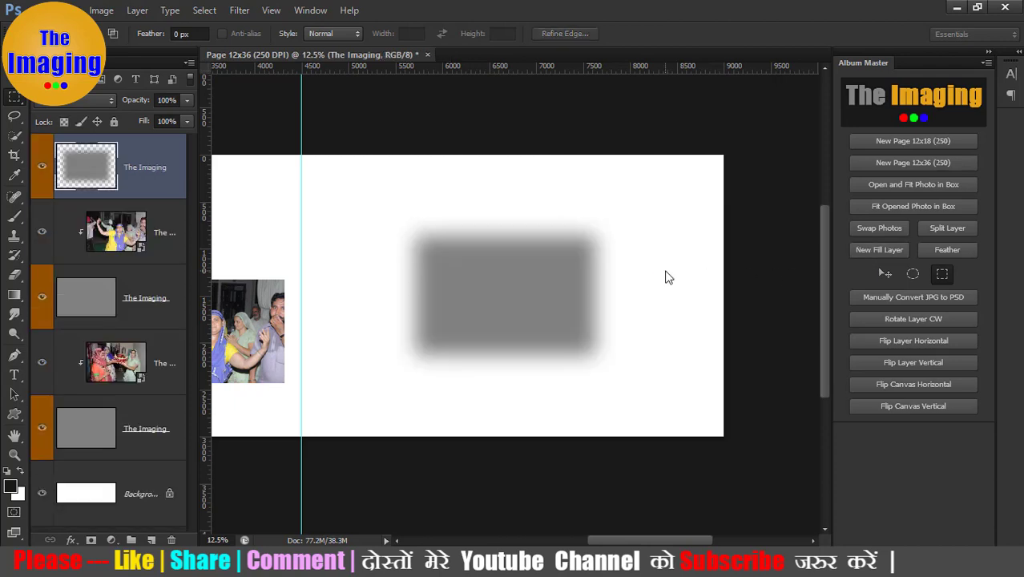
Step: Nudge the feathered box upward and select The Imaging layer
key("v")
mouse_move(534, 299)
left_mouse_down()
mouse_move(541, 273)
mouse_move(503, 294)
left_mouse_up()
right_click(519, 286)
left_click(532, 291)
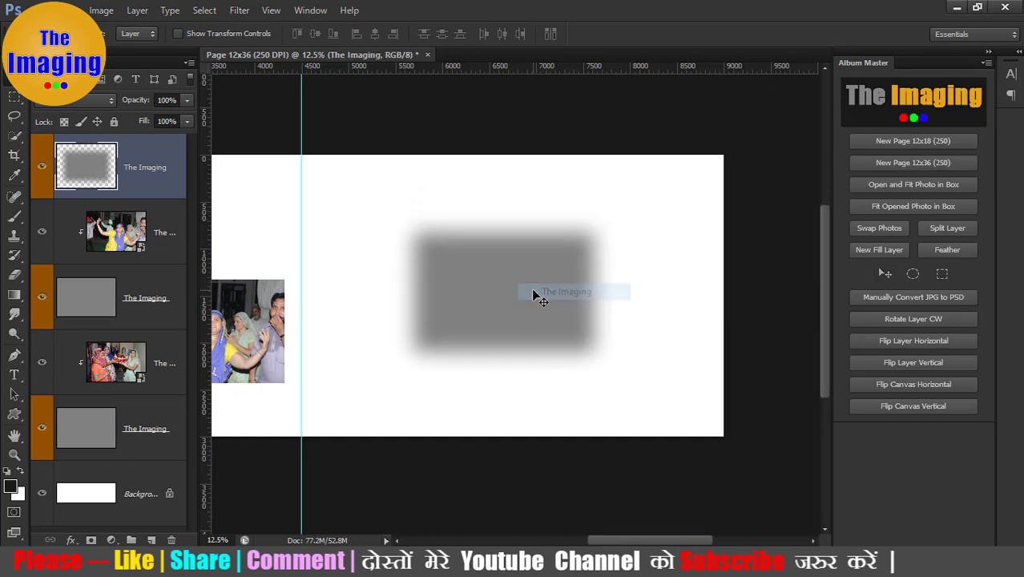
right_click(514, 287)
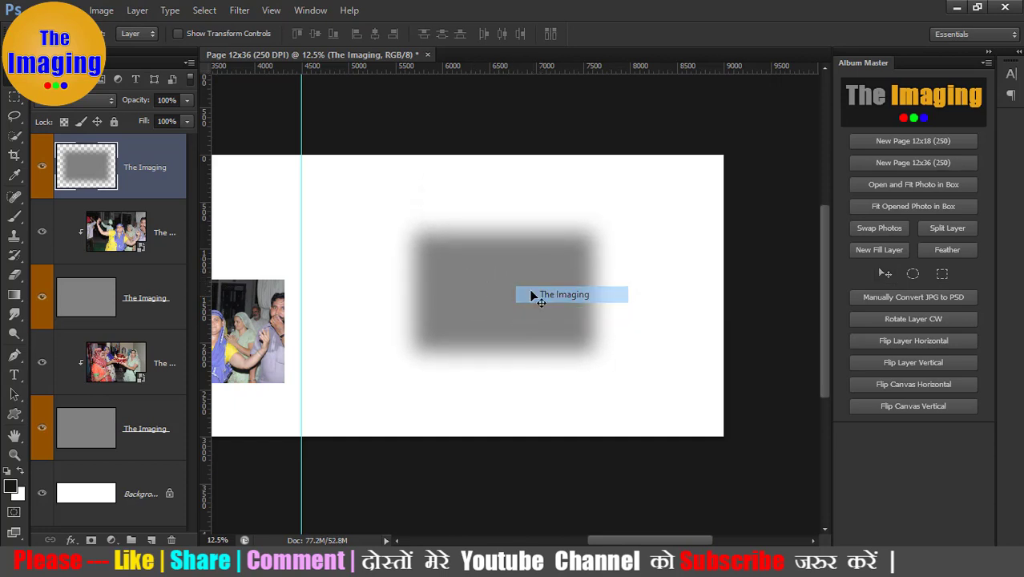
left_click(535, 296)
left_click(942, 147)
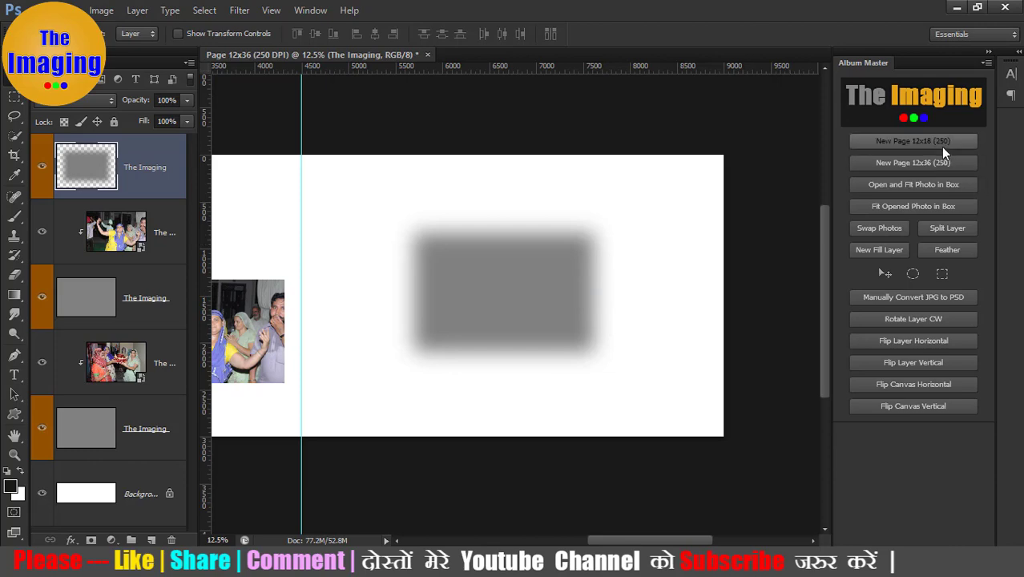
Step: Fill the feathered box with photo DSC_0249.JPG
left_click(923, 183)
scroll(805, 352, "down", 2)
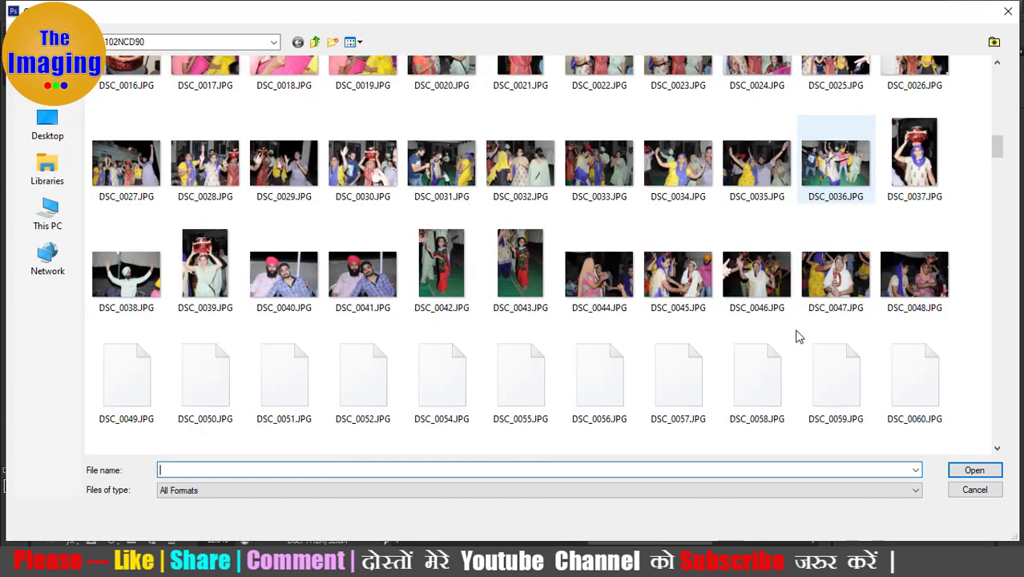
scroll(797, 336, "down", 10)
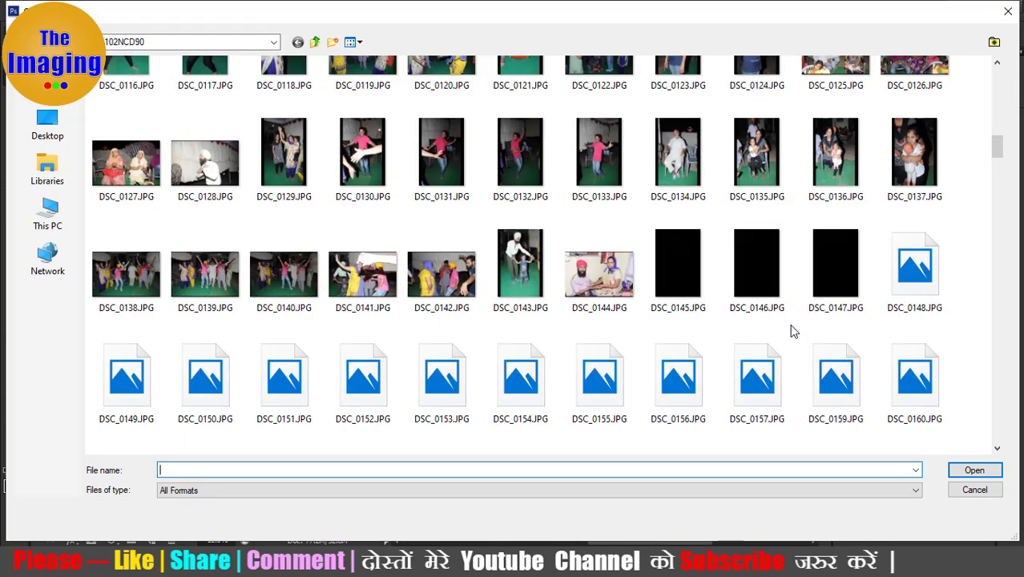
scroll(789, 324, "down", 5)
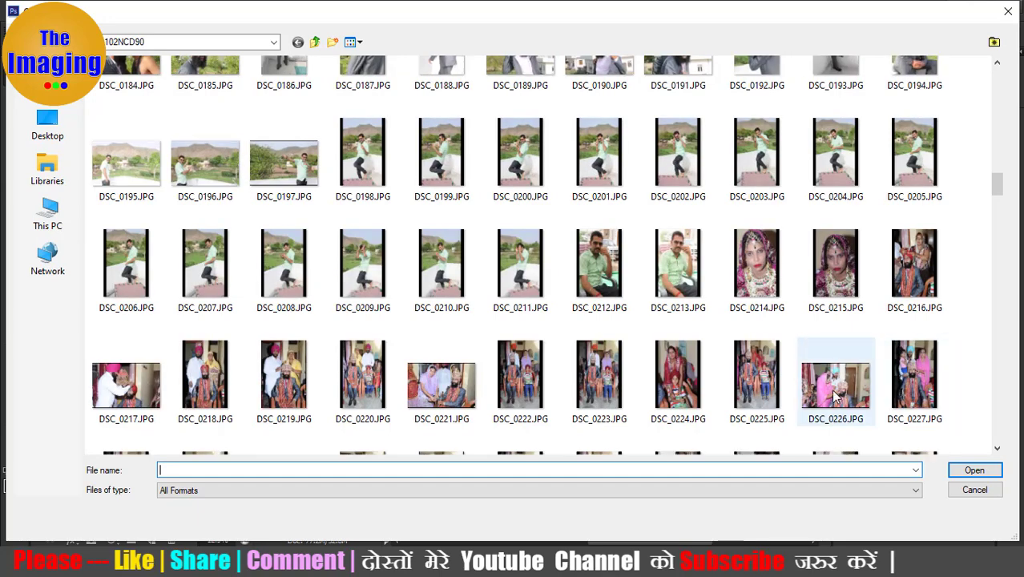
scroll(833, 394, "down", 2)
scroll(833, 395, "down", 2)
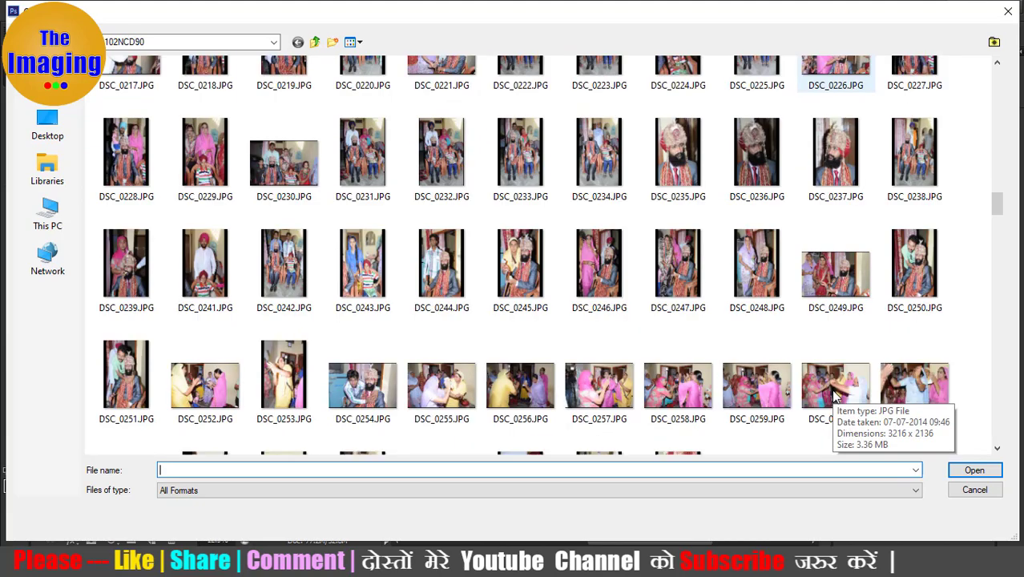
double_click(833, 286)
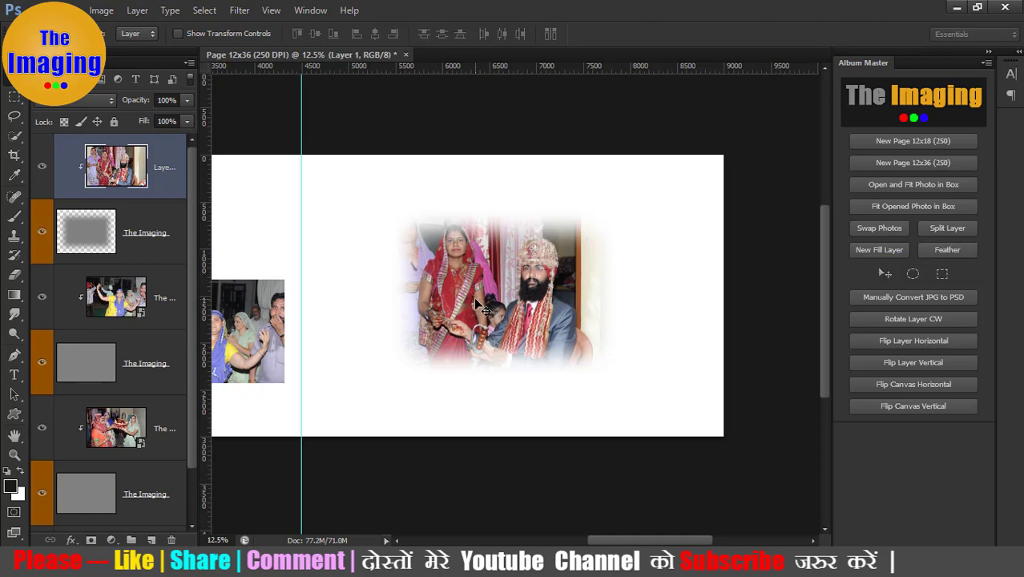
Step: Select The Imaging layer, move the bride-and-groom photo up and left, and bring up the Open dialog
right_click(486, 275)
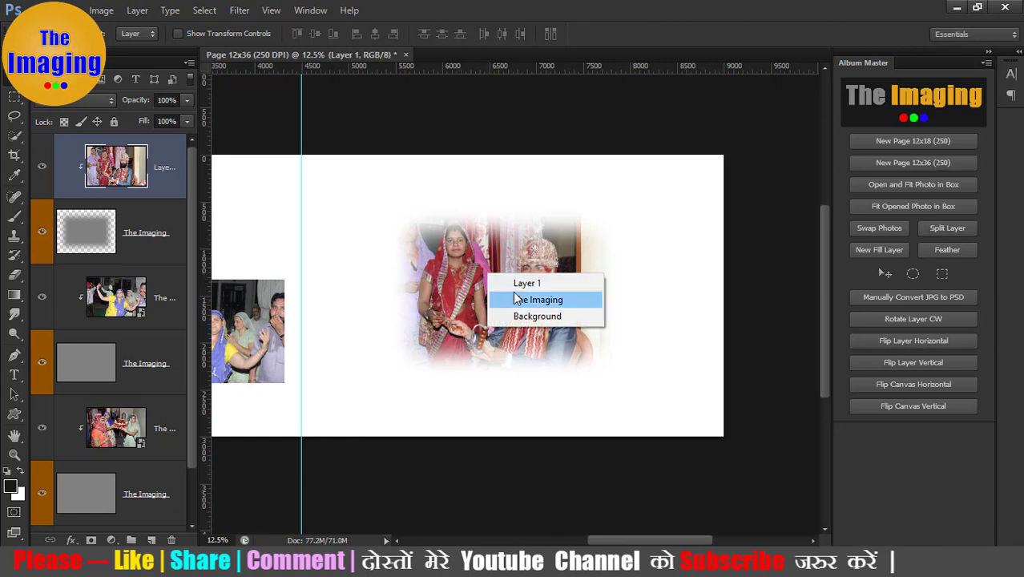
left_click(517, 299)
mouse_move(506, 287)
left_mouse_down()
mouse_move(415, 232)
mouse_move(479, 290)
mouse_move(567, 266)
mouse_move(473, 267)
left_mouse_up()
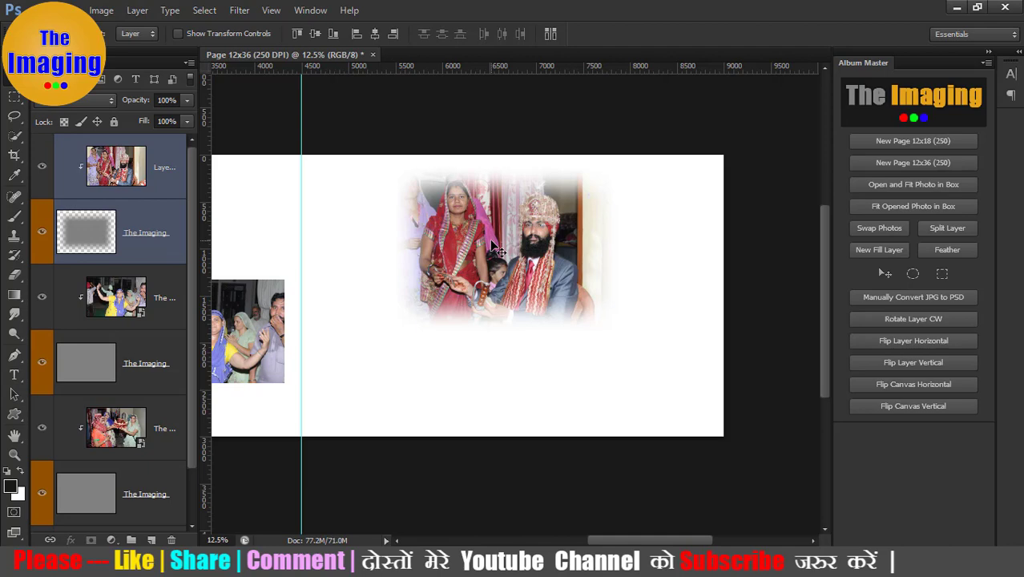
key("ctrl+o")
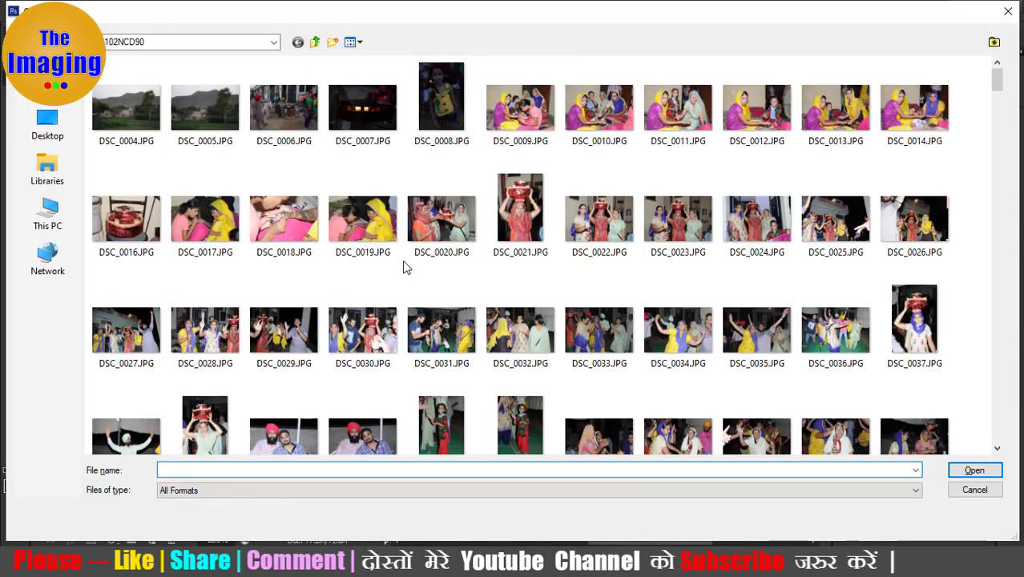
Step: Browse MY WEDDING Full > My Album > ok > Album and open 003.jpg
scroll(473, 337, "down", 5)
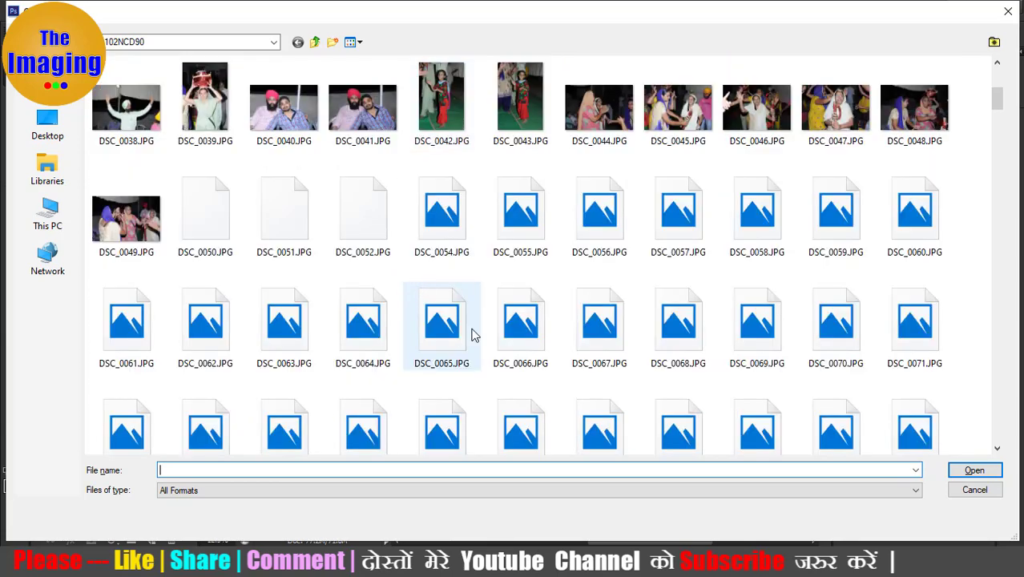
left_click(472, 337)
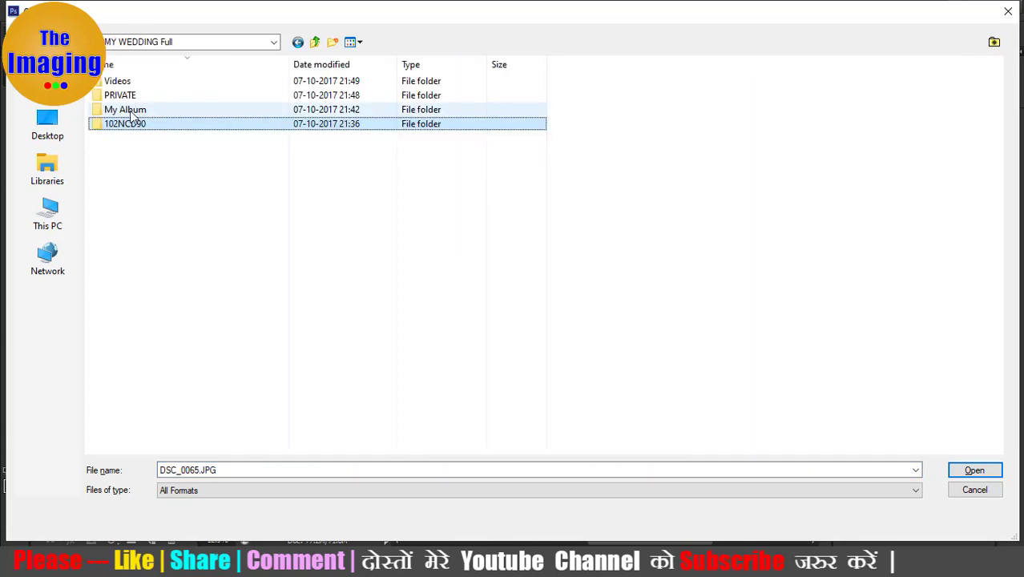
double_click(138, 110)
double_click(110, 95)
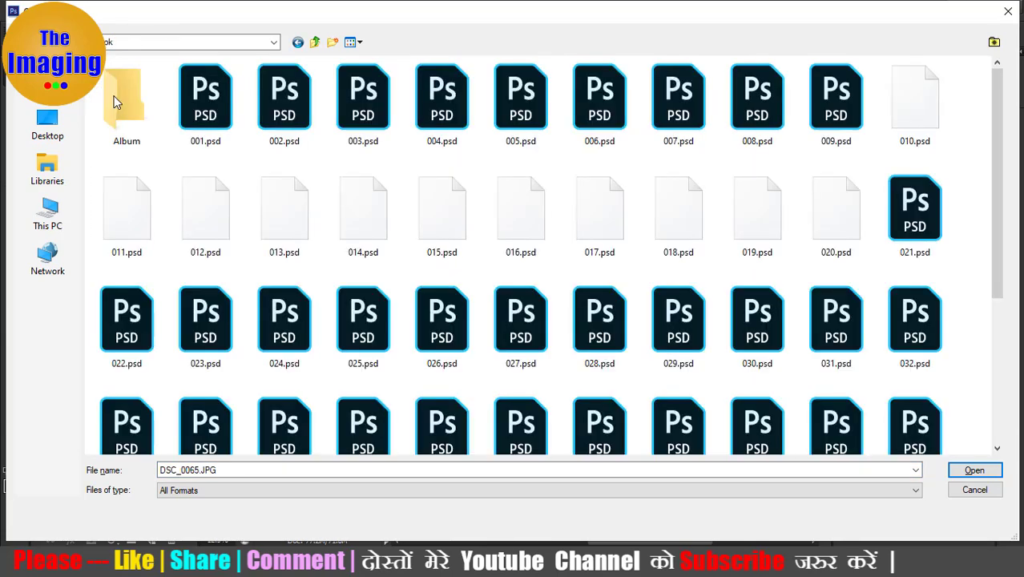
double_click(122, 97)
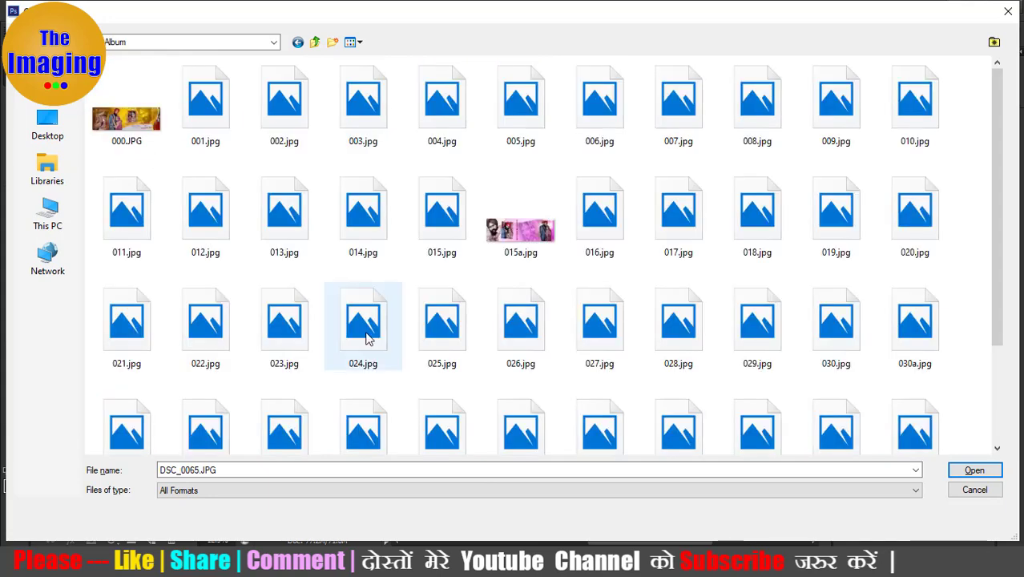
scroll(559, 318, "down", 2)
scroll(557, 315, "up", 2)
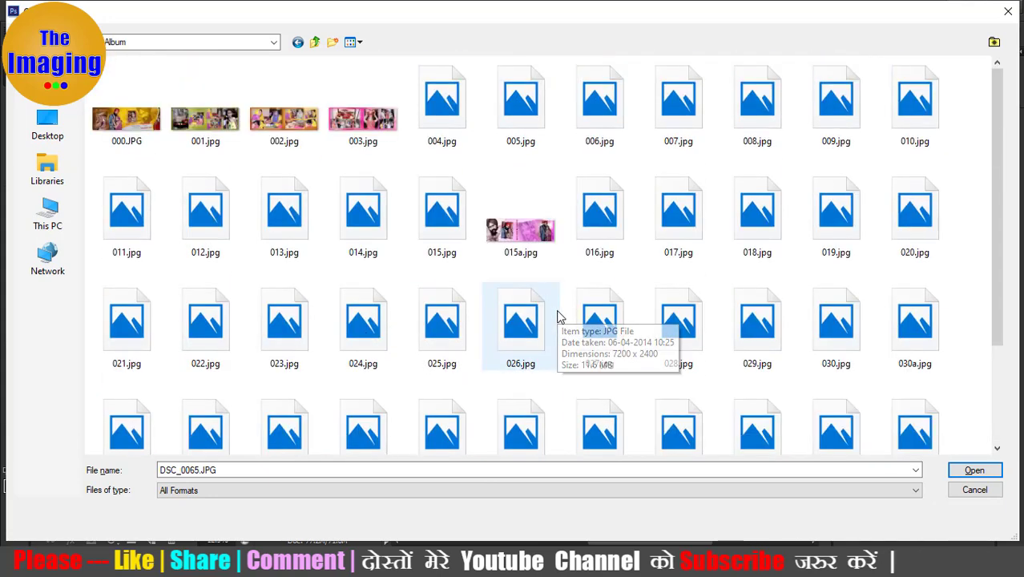
left_click(377, 128)
double_click(375, 126)
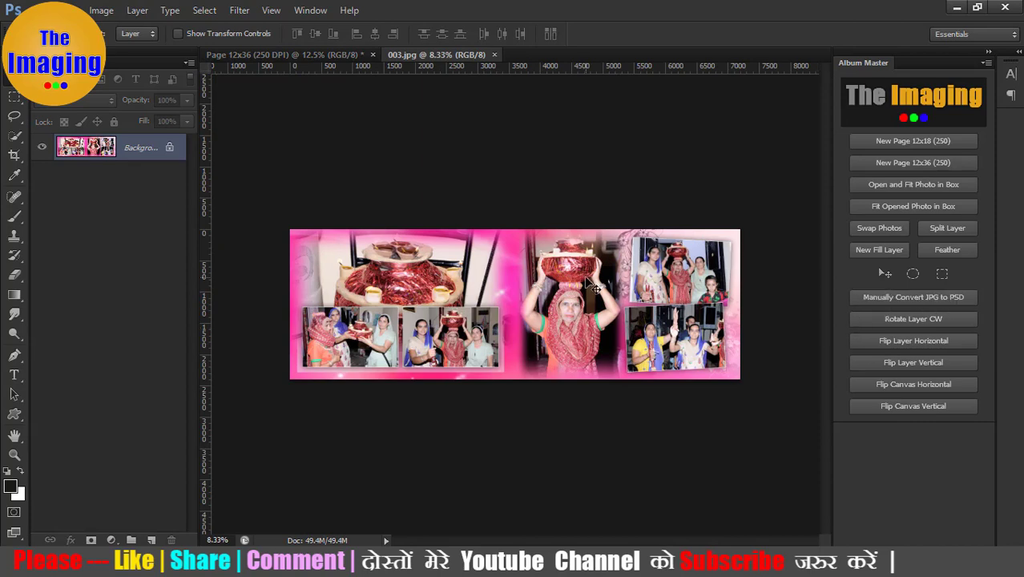
Step: Select 003.jpg's top picture area and both lower photos, then fill them as grey box layers
key("ctrl+plus")
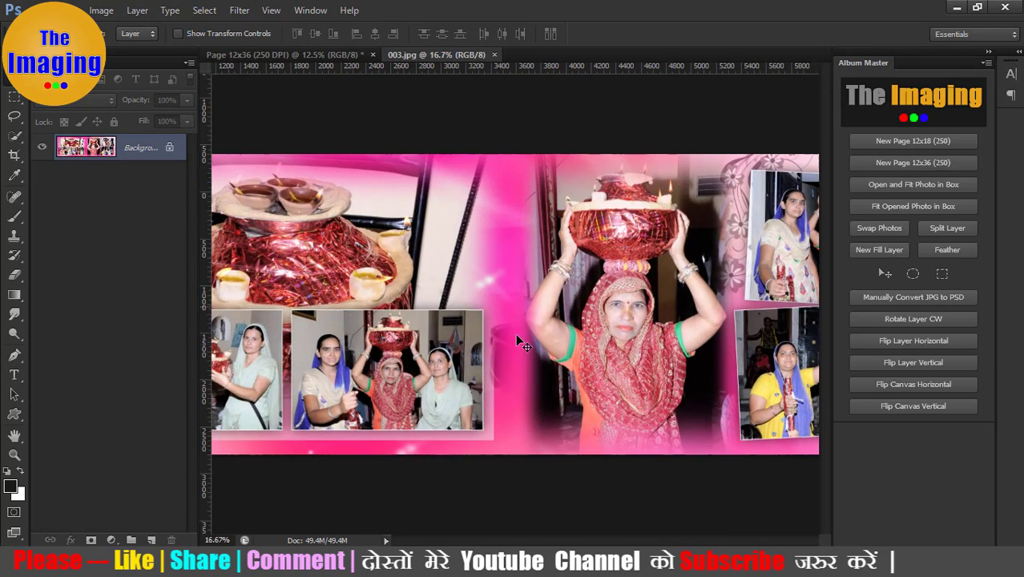
left_click_drag(477, 355, 564, 307)
key("m")
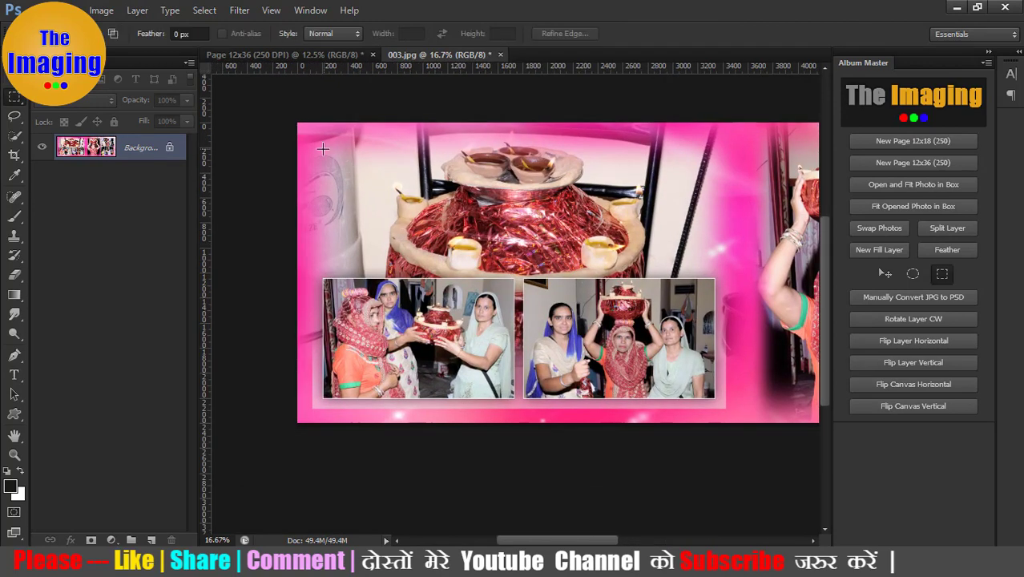
mouse_move(321, 145)
left_mouse_down()
mouse_move(416, 208)
mouse_move(715, 265)
left_mouse_up()
mouse_move(325, 280)
left_mouse_down()
mouse_move(459, 383)
mouse_move(521, 404)
left_mouse_up()
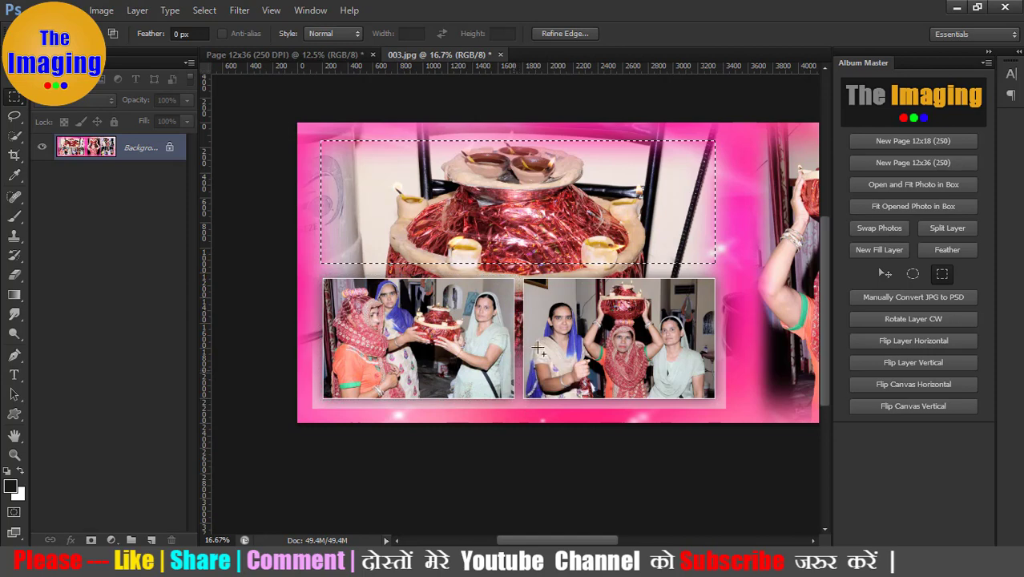
mouse_move(521, 405)
left_mouse_down()
mouse_move(744, 414)
mouse_move(726, 405)
left_mouse_up()
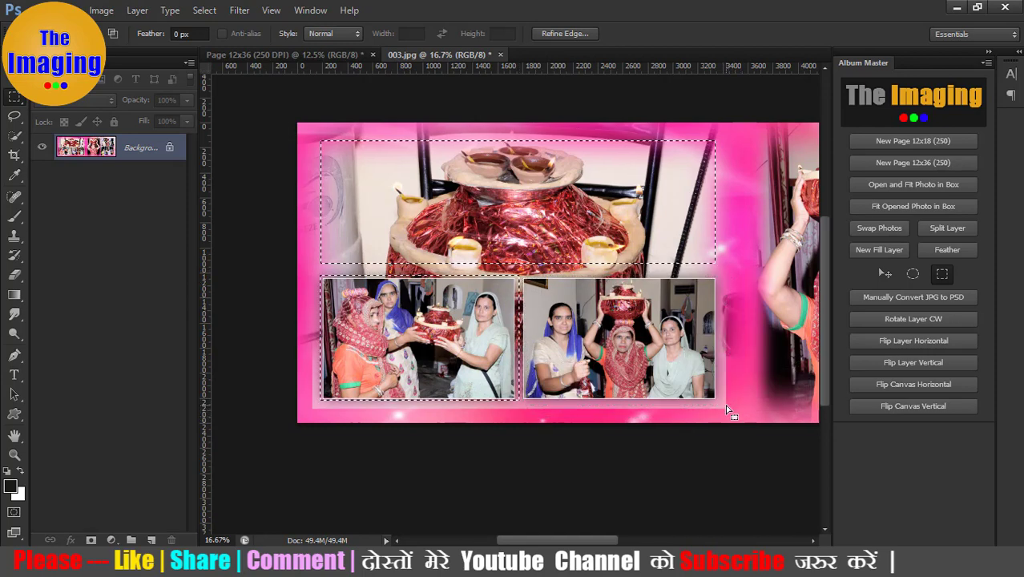
left_click(929, 298)
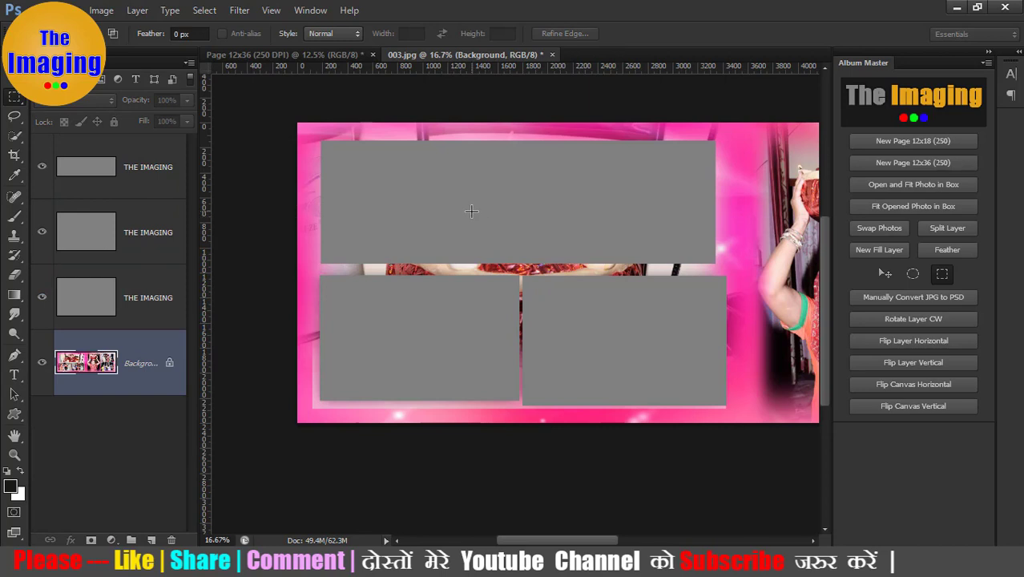
Step: Reposition the grey placeholder boxes on 003.jpg with the Move tool
key("v")
left_click_drag(593, 219, 596, 201)
mouse_move(452, 358)
left_mouse_down()
mouse_move(403, 359)
mouse_move(414, 353)
left_mouse_up()
mouse_move(633, 382)
left_mouse_down()
mouse_move(652, 350)
mouse_move(561, 349)
left_mouse_up()
left_click_drag(420, 348, 461, 347)
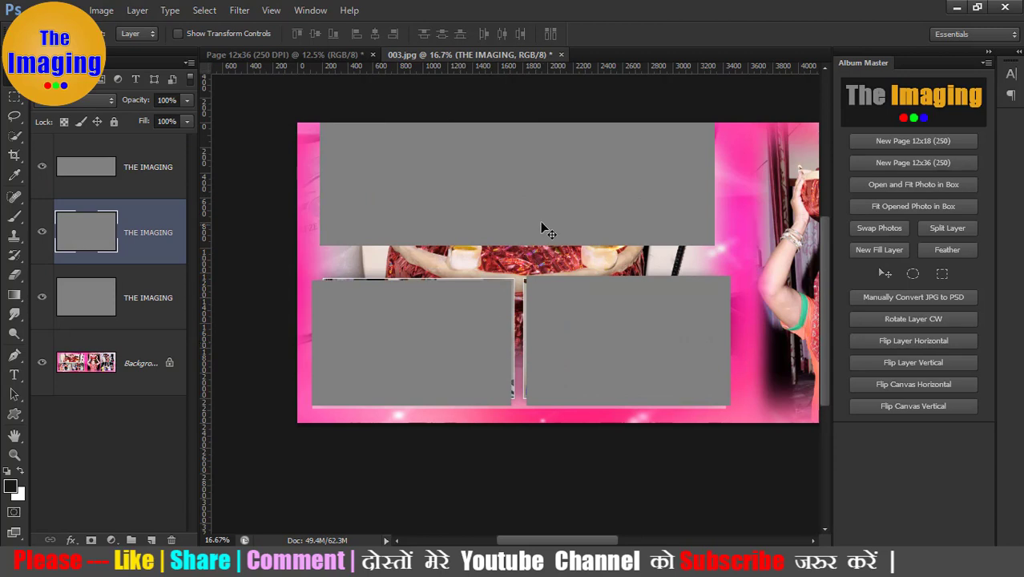
left_click_drag(541, 228, 542, 242)
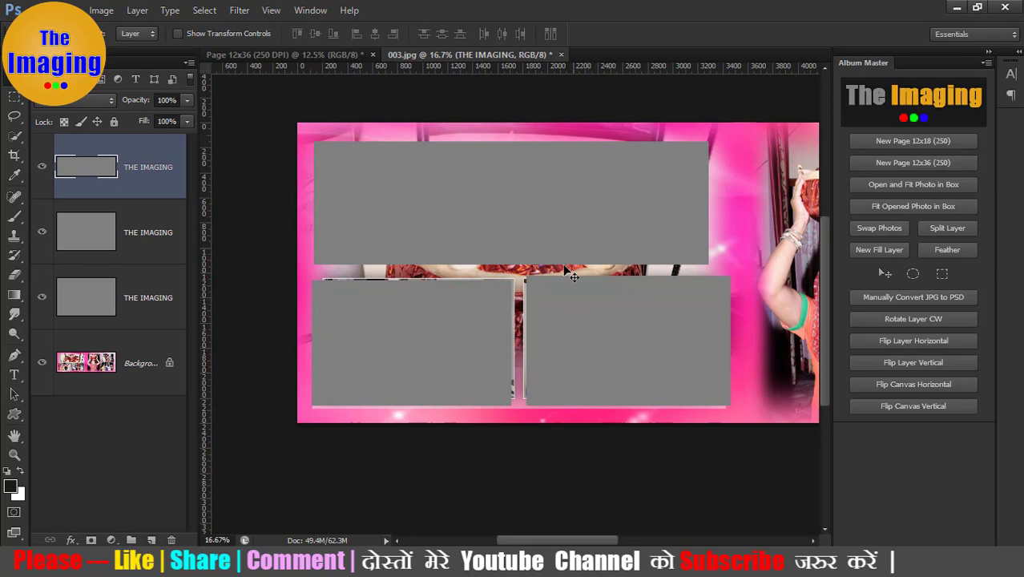
Step: Rotate the grey box 90° clockwise with Arbitrary Rotate and move it higher over the photo
left_click(916, 318)
left_click_drag(517, 157, 475, 166)
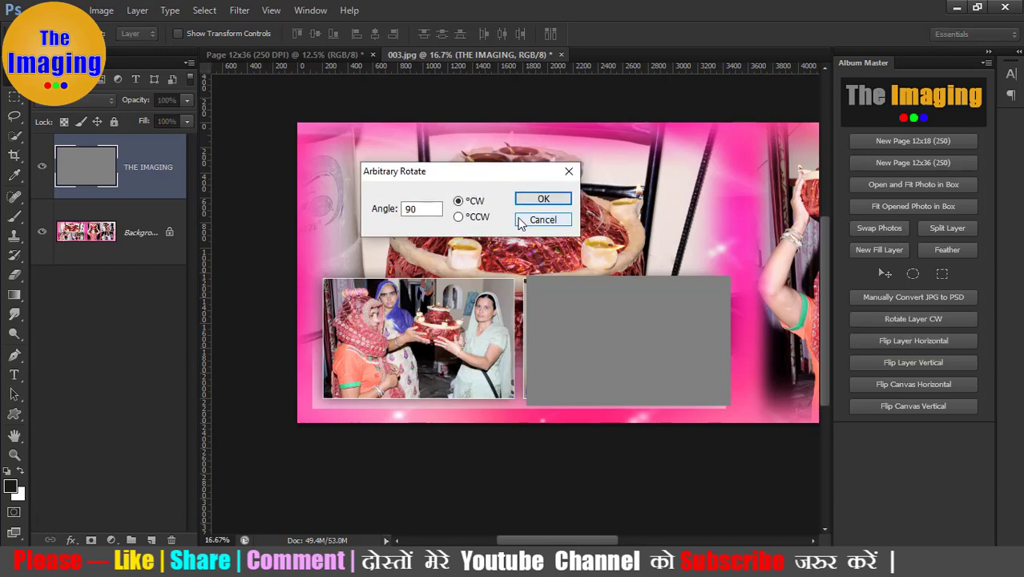
left_click_drag(499, 170, 638, 187)
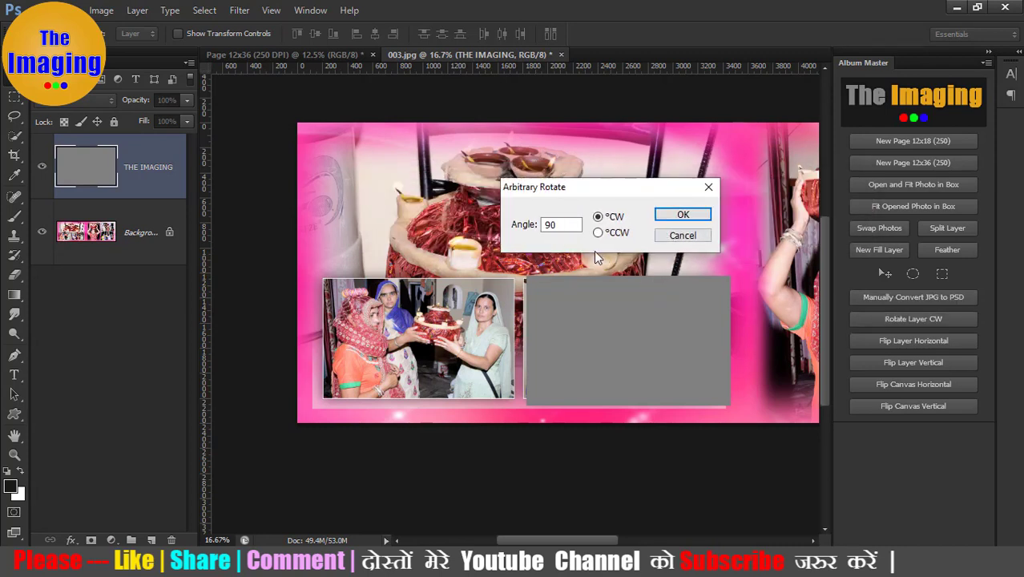
double_click(550, 225)
left_click(677, 215)
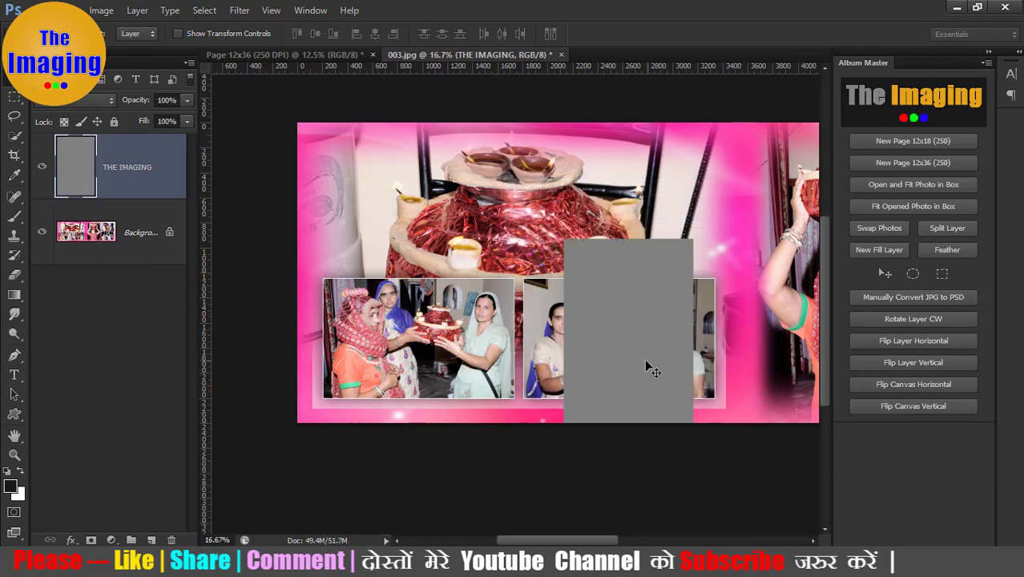
left_click_drag(649, 368, 662, 286)
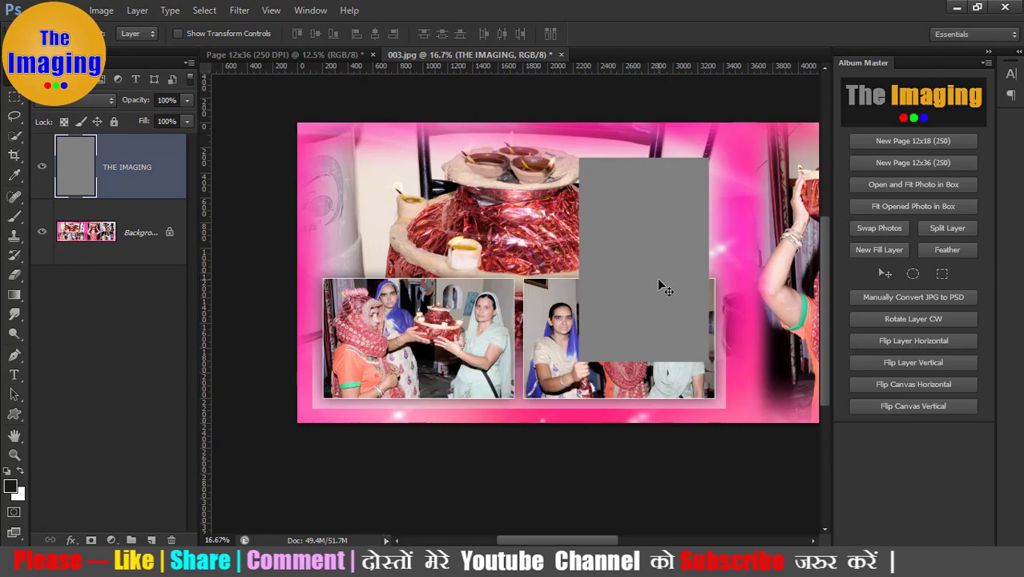
key("Delete")
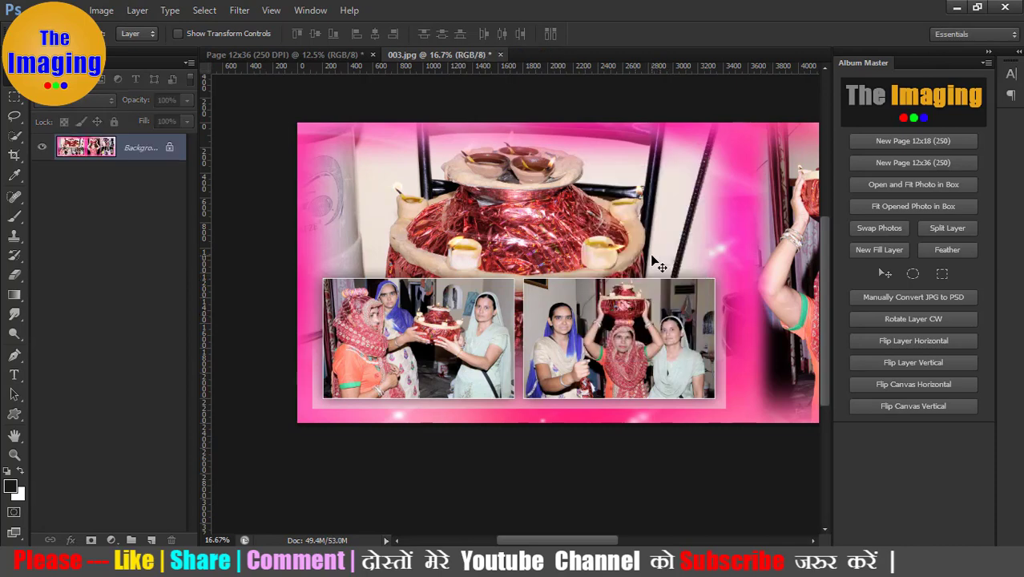
key("ctrl+minus")
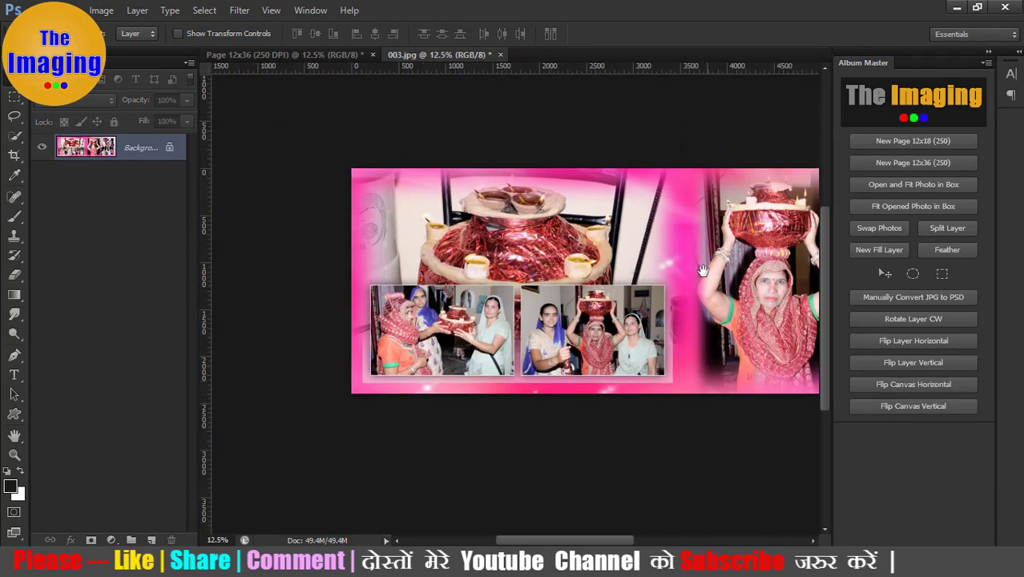
left_click_drag(769, 325, 659, 316)
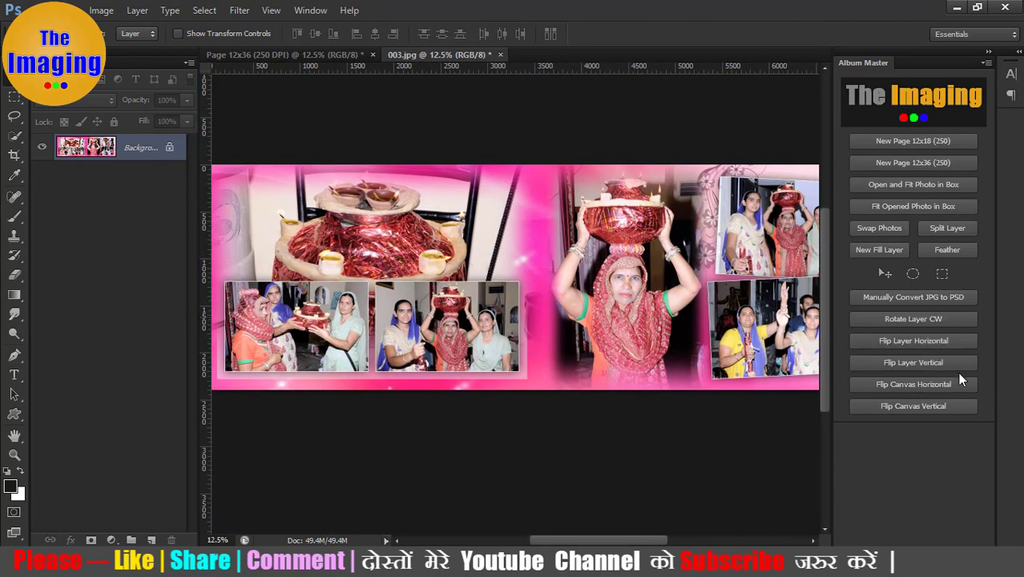
left_click(920, 388)
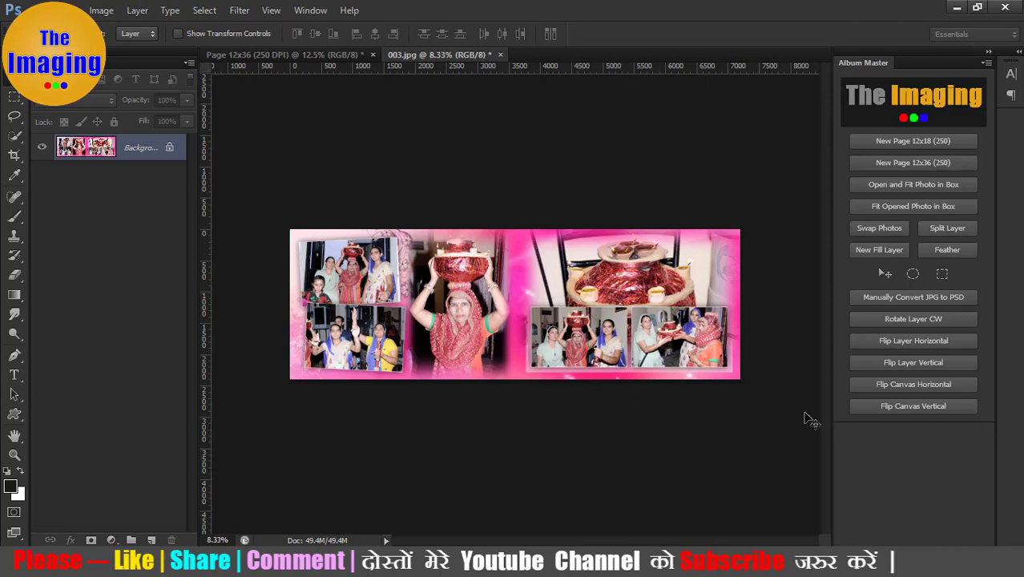
left_click(904, 406)
left_click(919, 407)
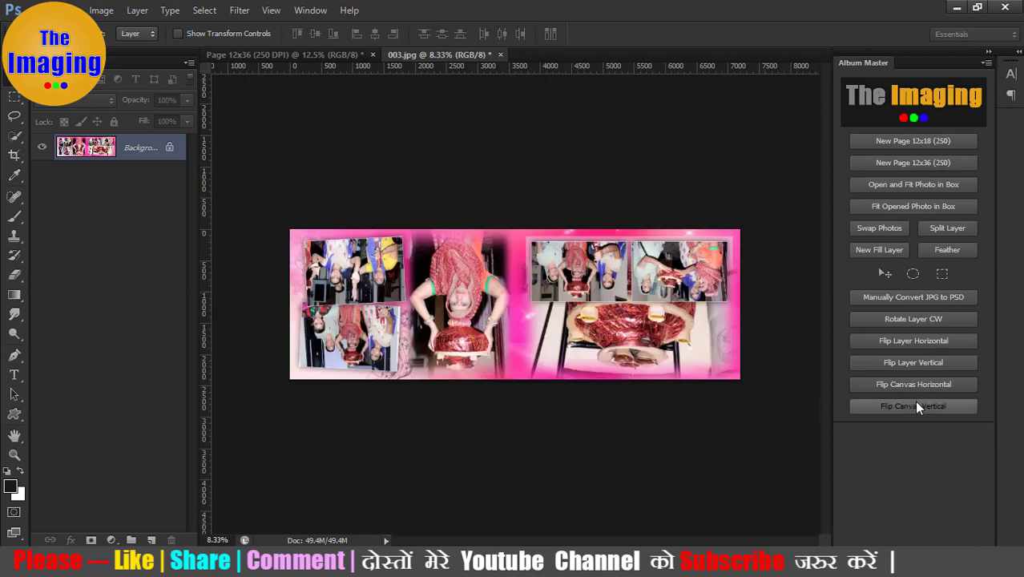
left_click(916, 383)
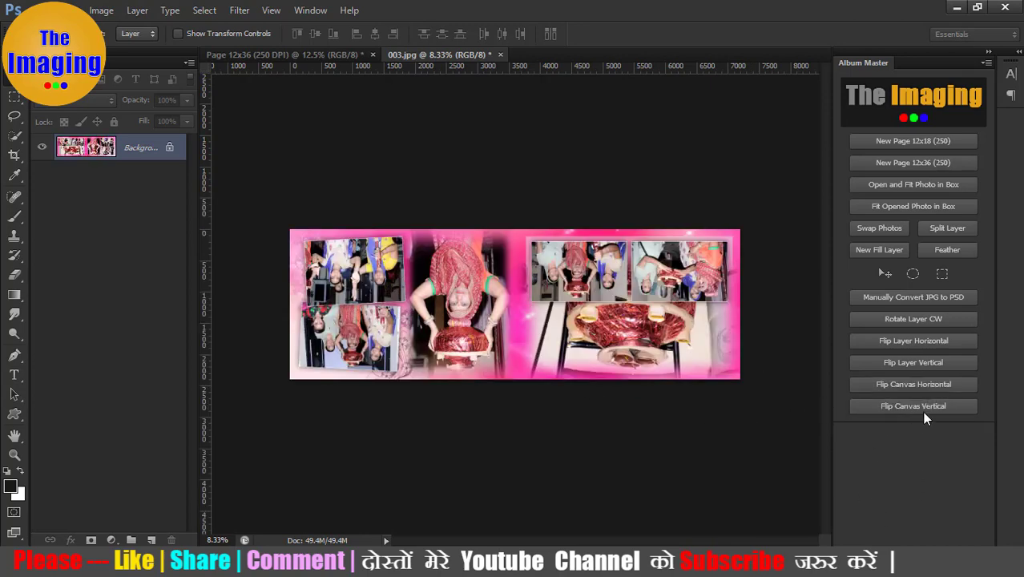
left_click(914, 407)
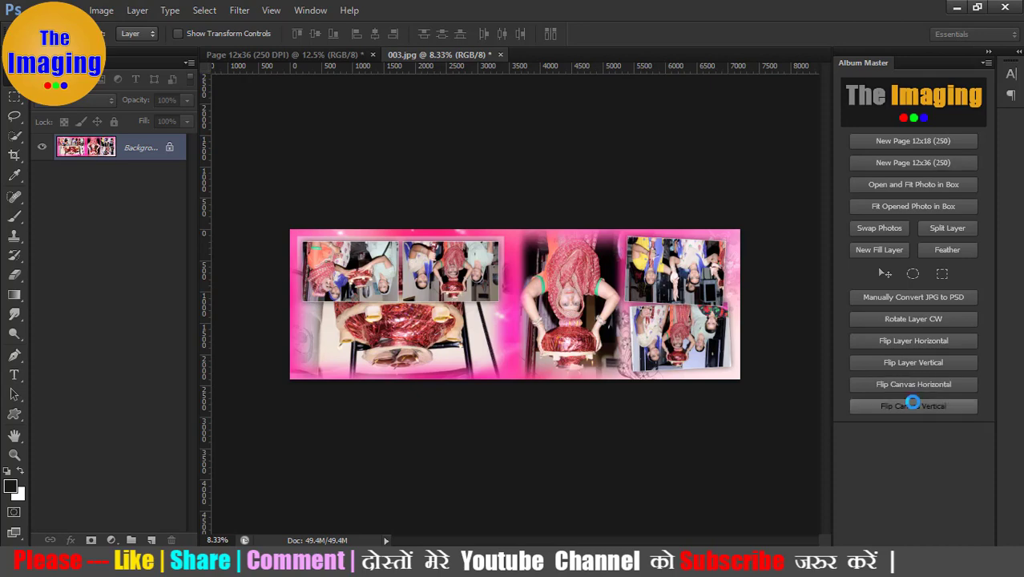
key("ctrl+plus")
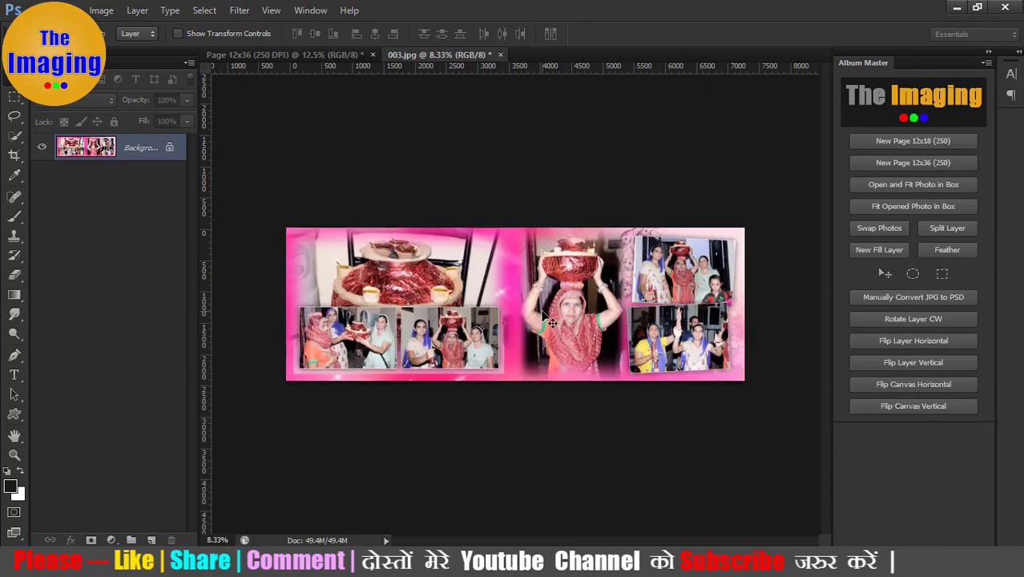
key("ctrl+minus")
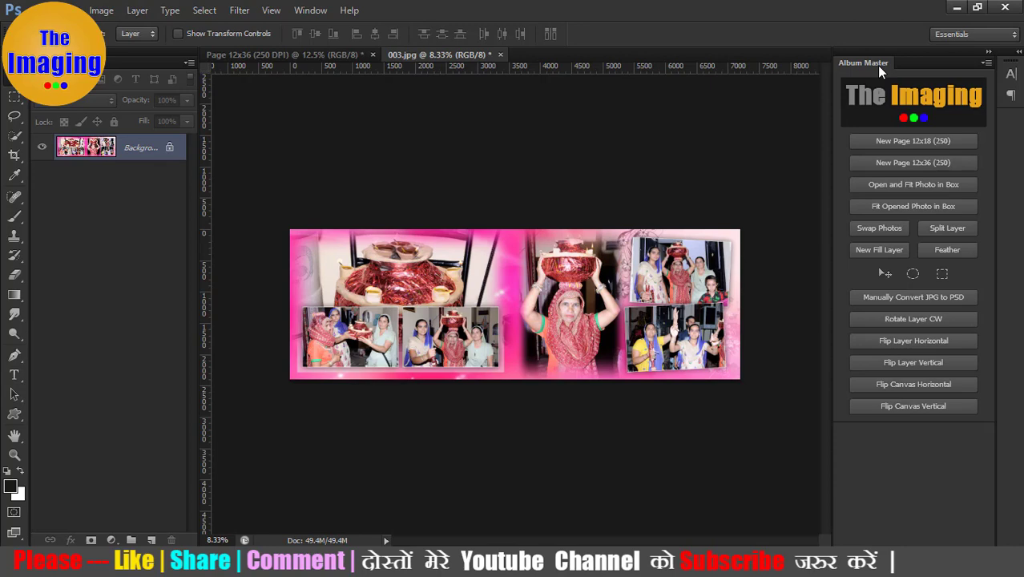
Step: Open the 008.psd spread template from the PSD spreads folder
key("ctrl+o")
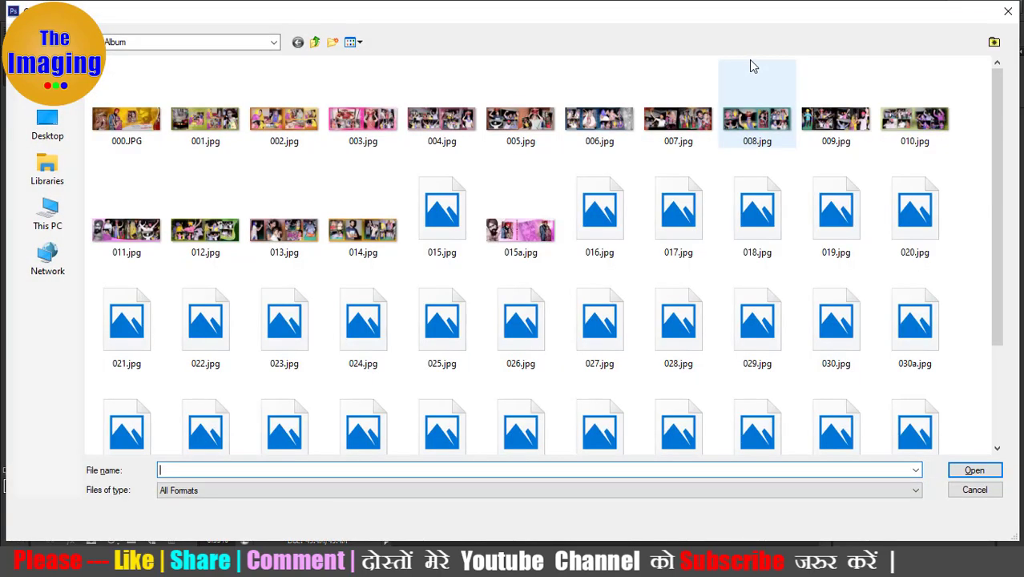
left_click(537, 181)
key("BackSpace")
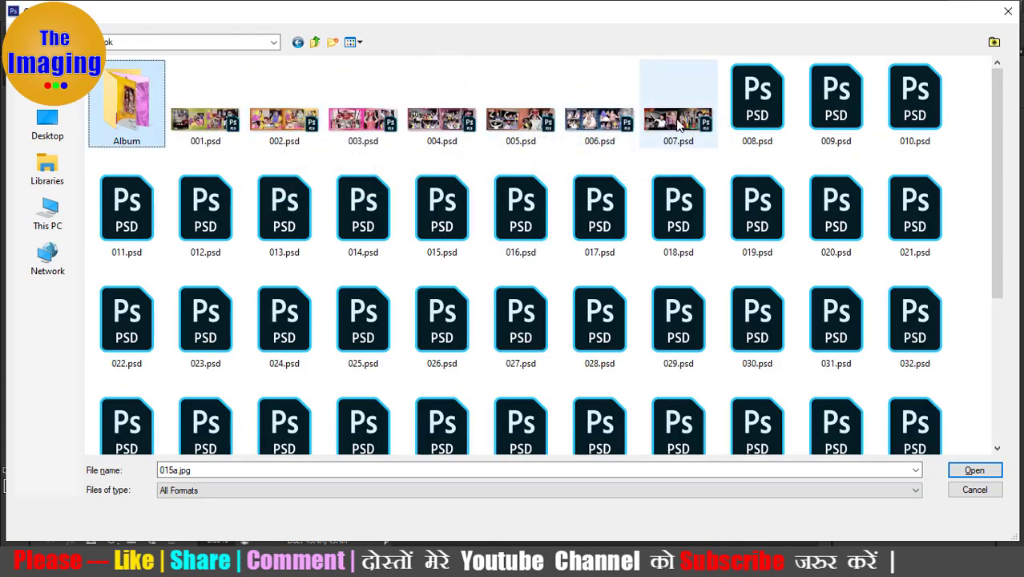
double_click(755, 116)
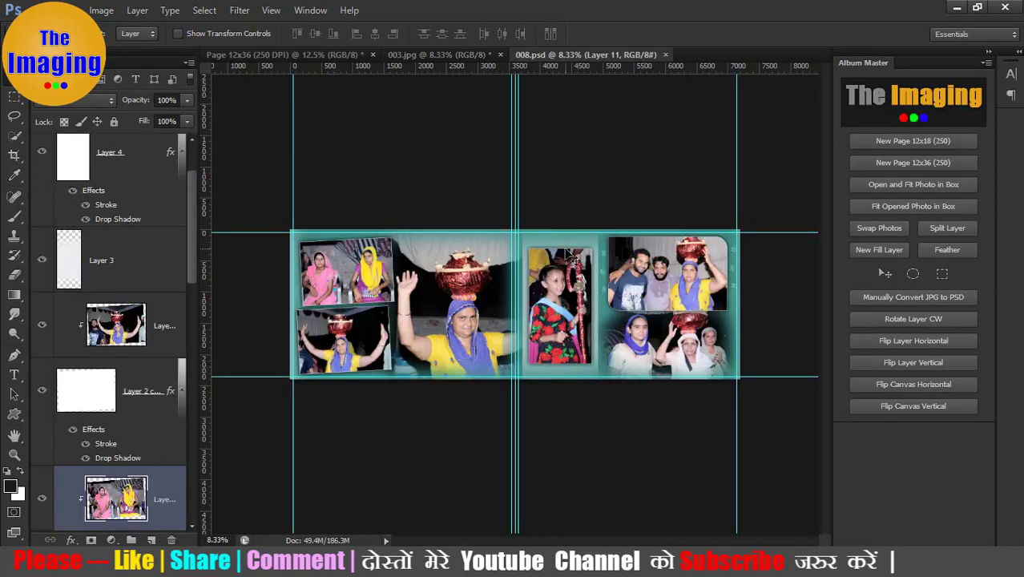
Step: Delete the top-left, lower-left and large woman photos from the left page
key("ctrl+plus")
scroll(484, 350, "left", 2)
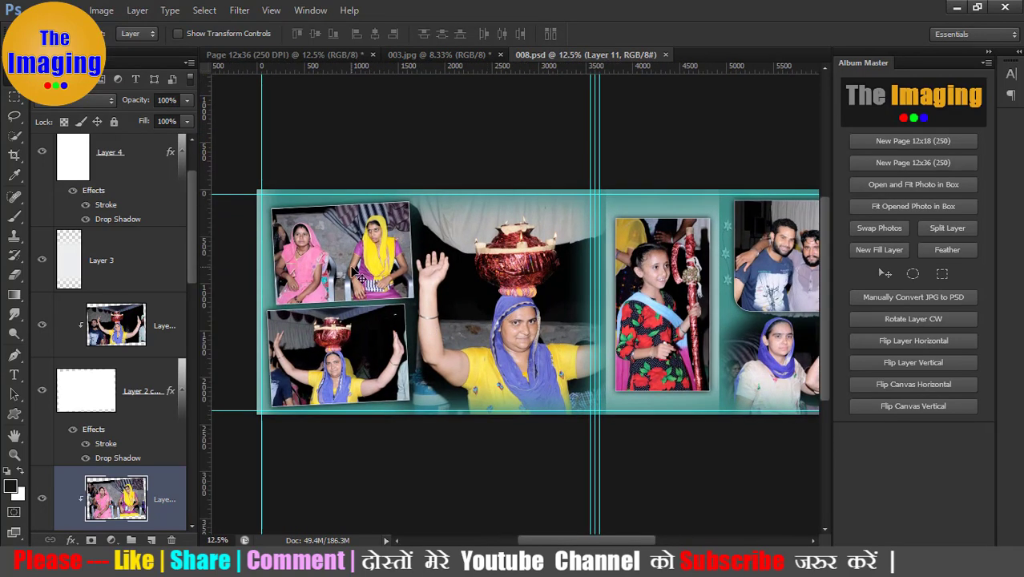
key("Delete")
left_click(365, 345, "ctrl")
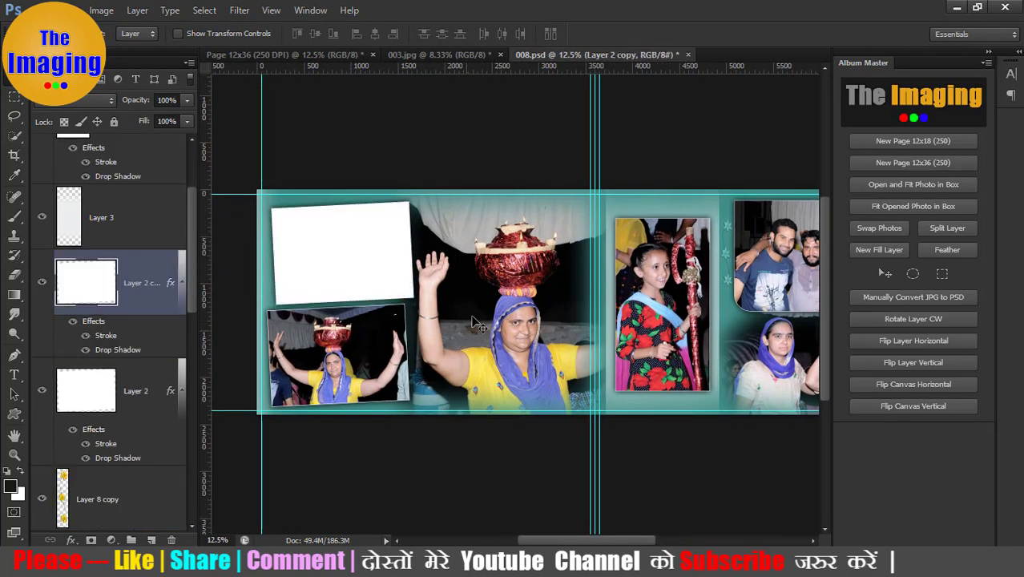
key("Delete")
left_click(575, 315, "ctrl")
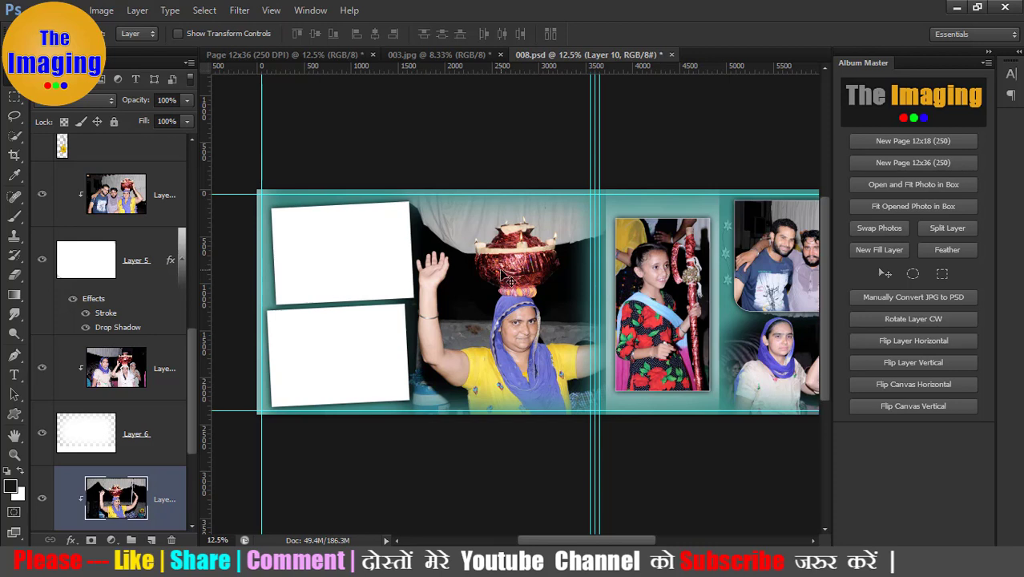
right_click(501, 271)
left_click(522, 282)
key("Delete")
Step: Delete the girl photo and the right-page photos, then check the empty spread
left_click(659, 277, "ctrl")
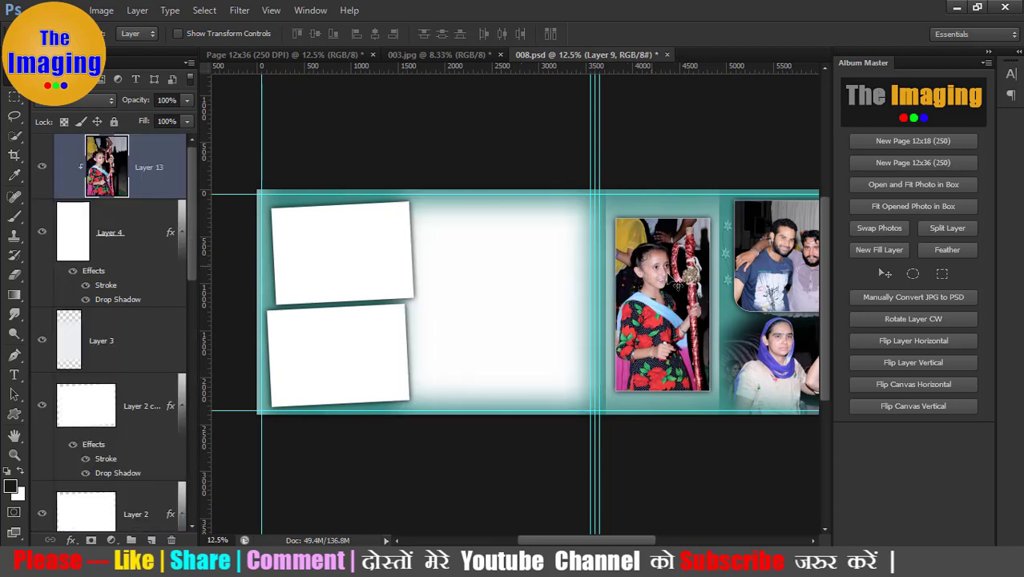
key("Delete")
left_click(790, 261, "ctrl")
key("Delete")
key("Delete")
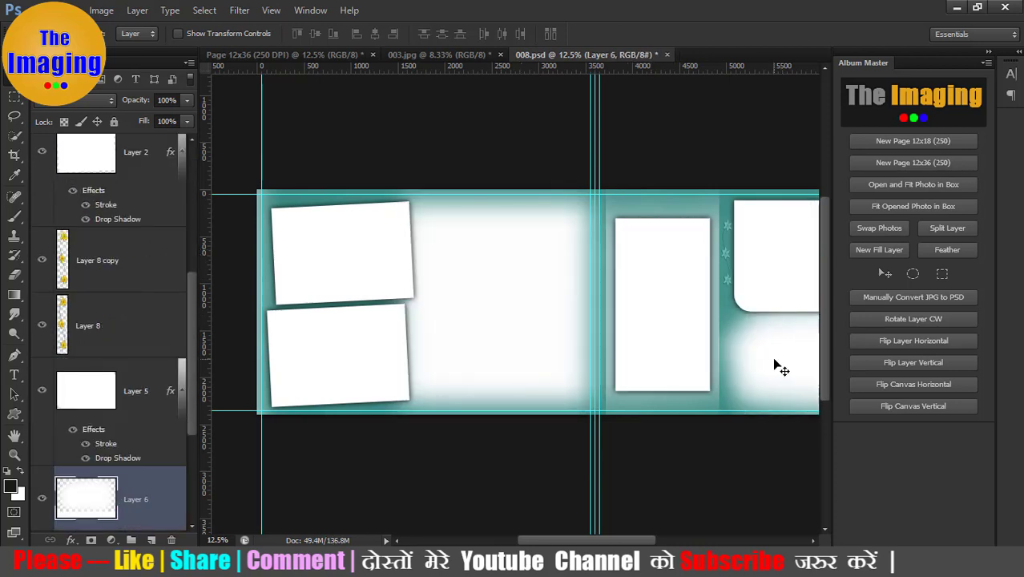
left_click_drag(734, 366, 678, 361)
key("Tab")
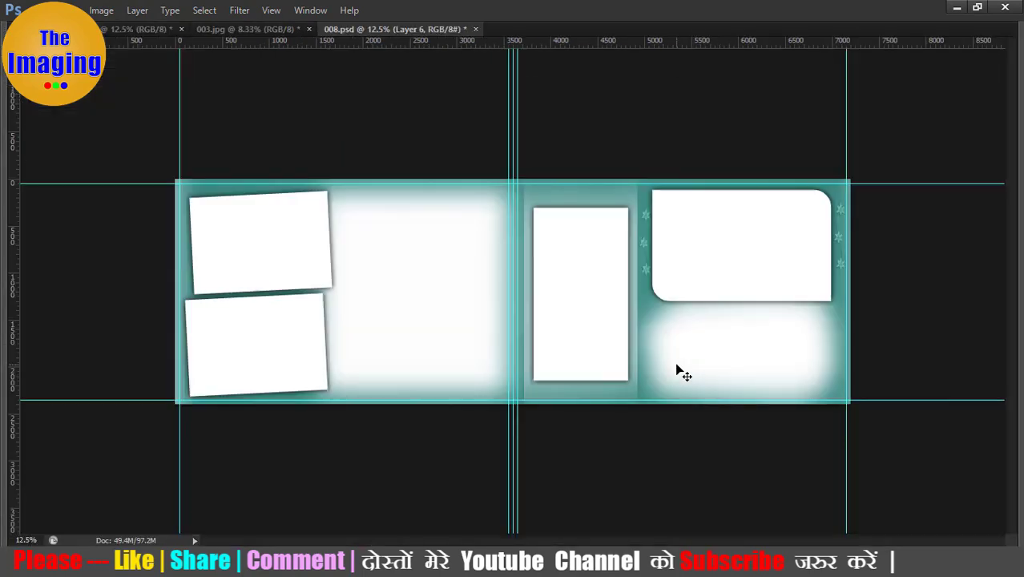
scroll(677, 367, "up", 2)
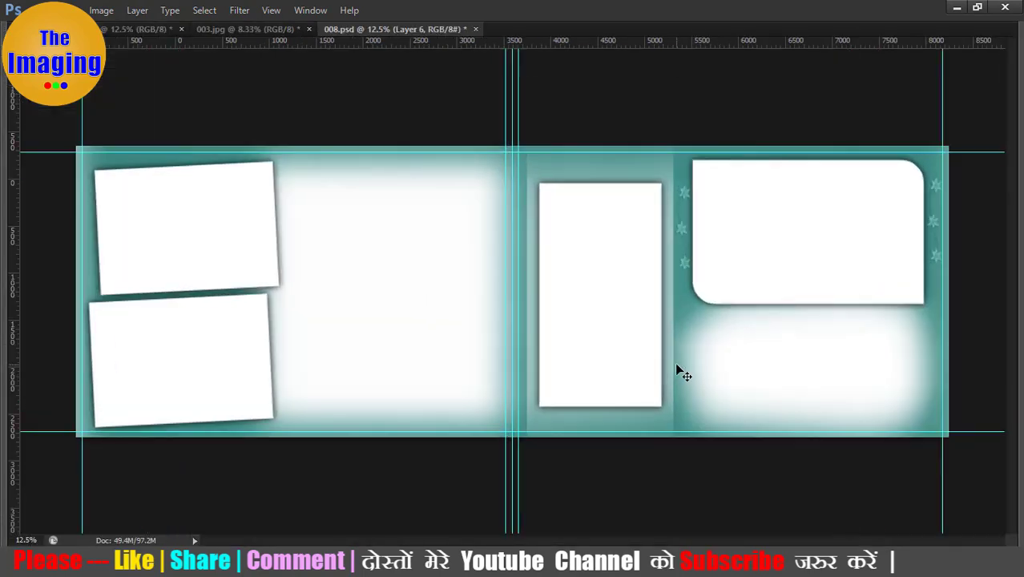
key("Tab")
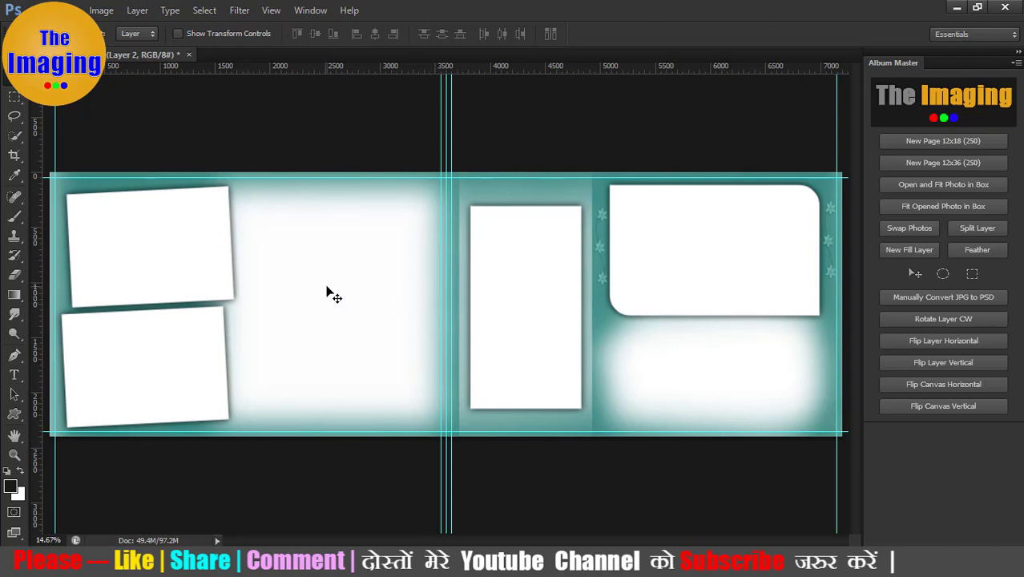
Step: Fill the top-left box (Layer 2) with DSC_0023 from 102NCD90 > Photos
right_click(154, 245)
left_click(189, 244)
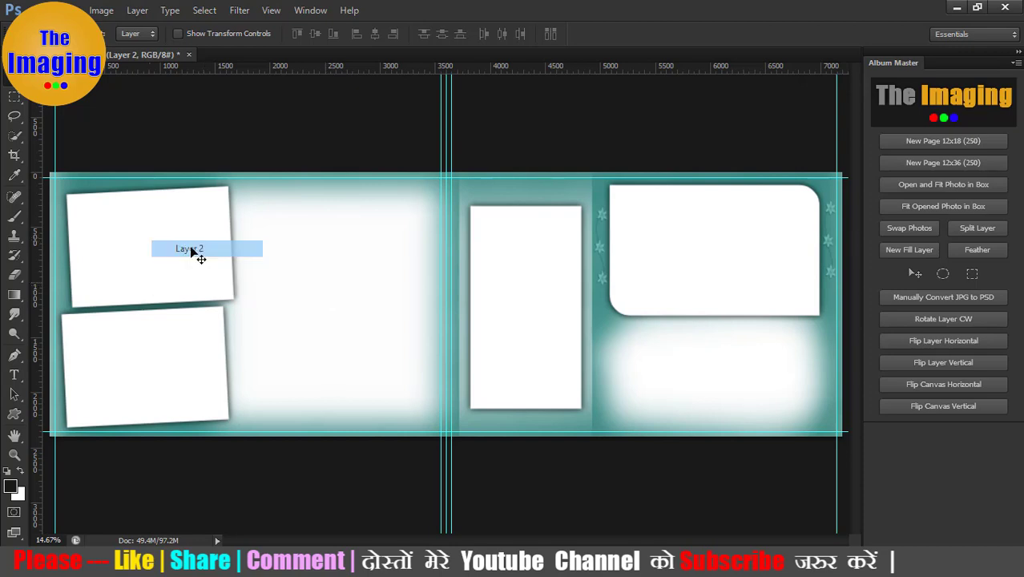
left_click(952, 185)
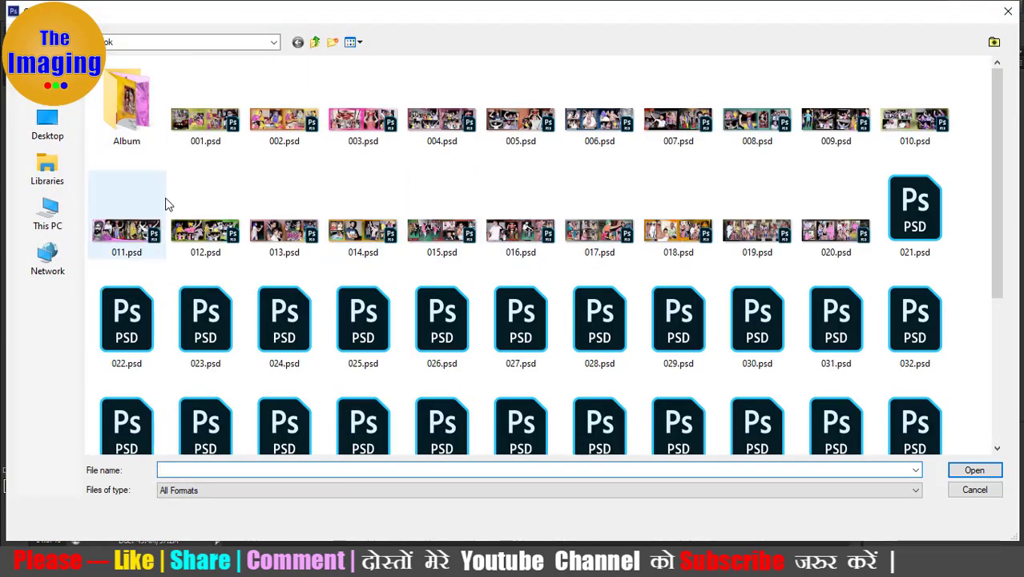
left_click(166, 204)
key("BackSpace")
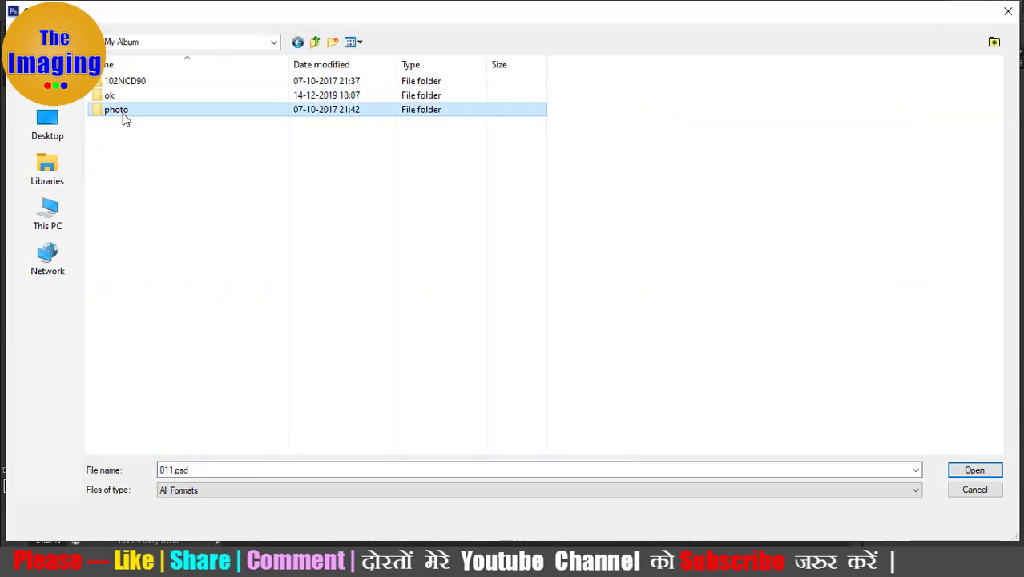
double_click(124, 112)
key("BackSpace")
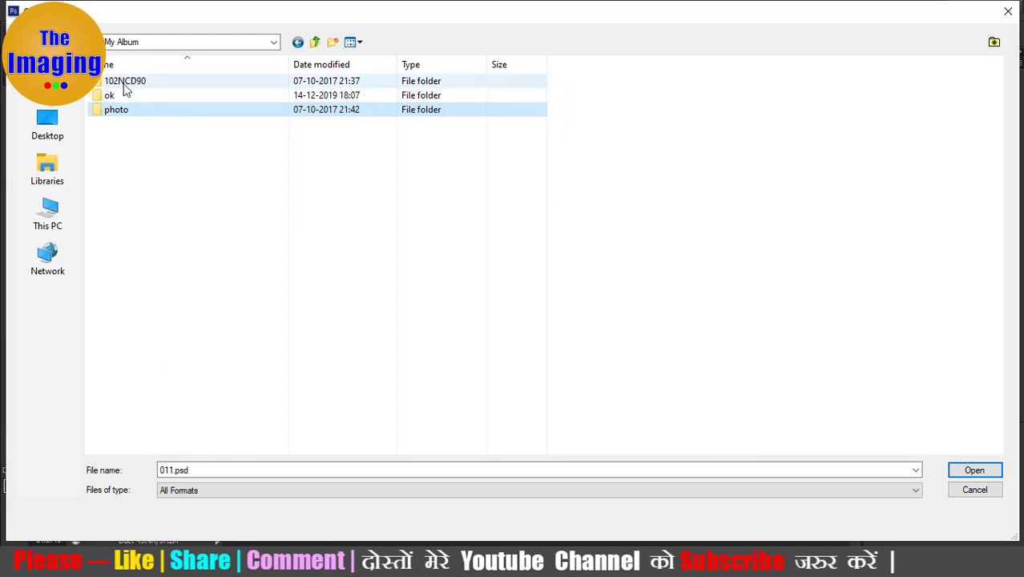
double_click(143, 83)
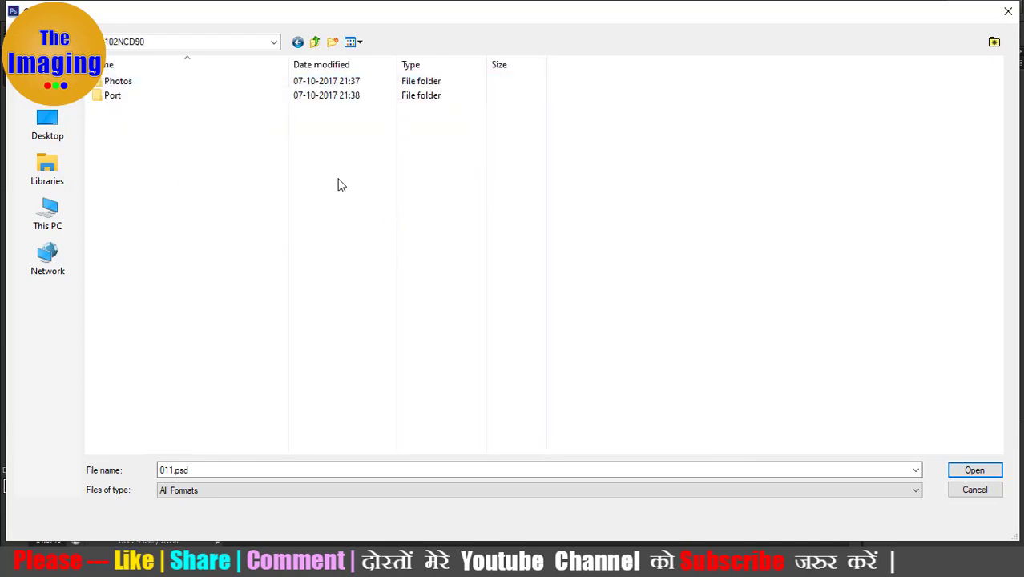
double_click(131, 84)
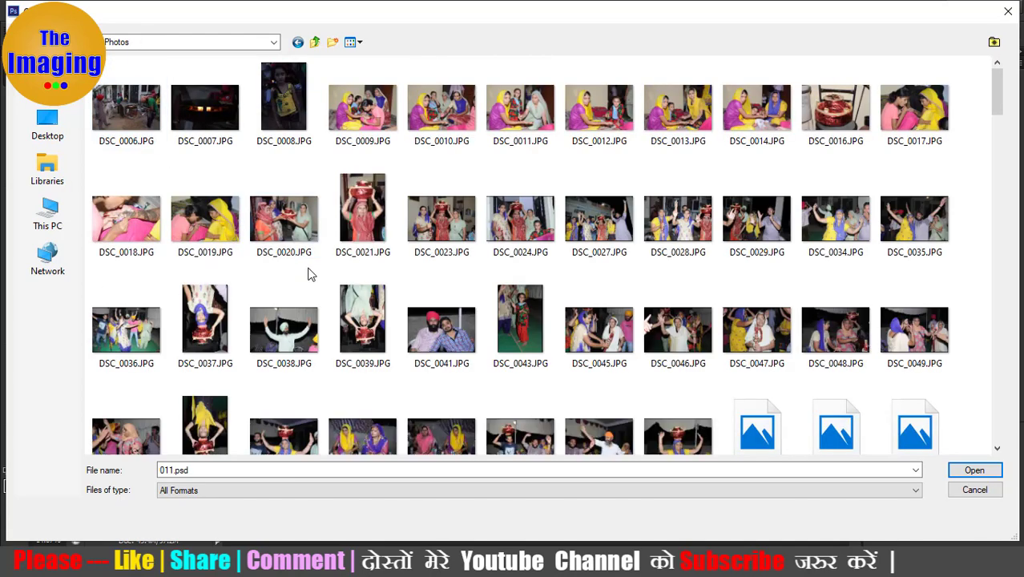
double_click(443, 220)
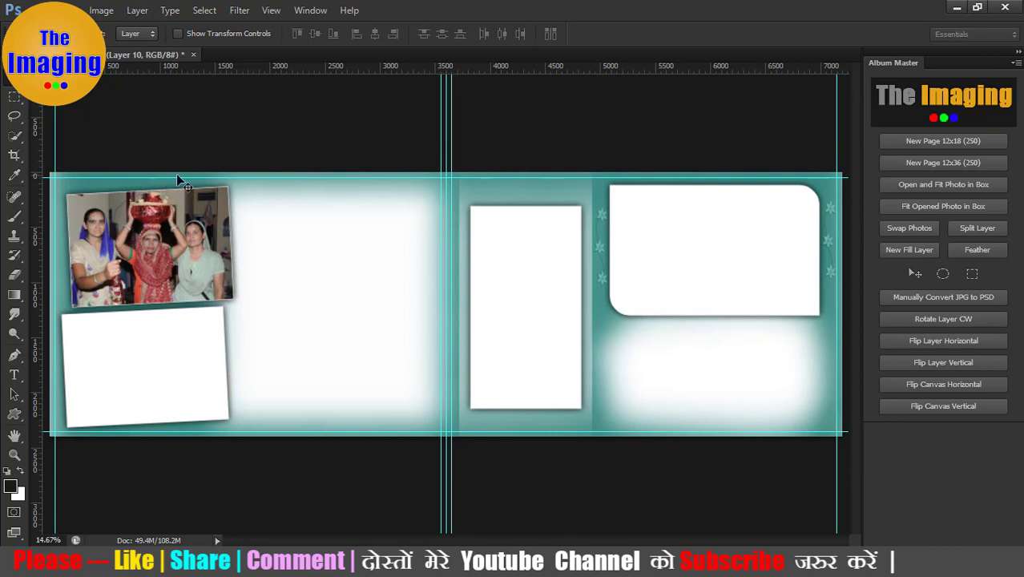
Step: Fill the lower-left box (Layer 2 copy) with DSC_0023 as well
right_click(145, 350)
left_click(167, 357)
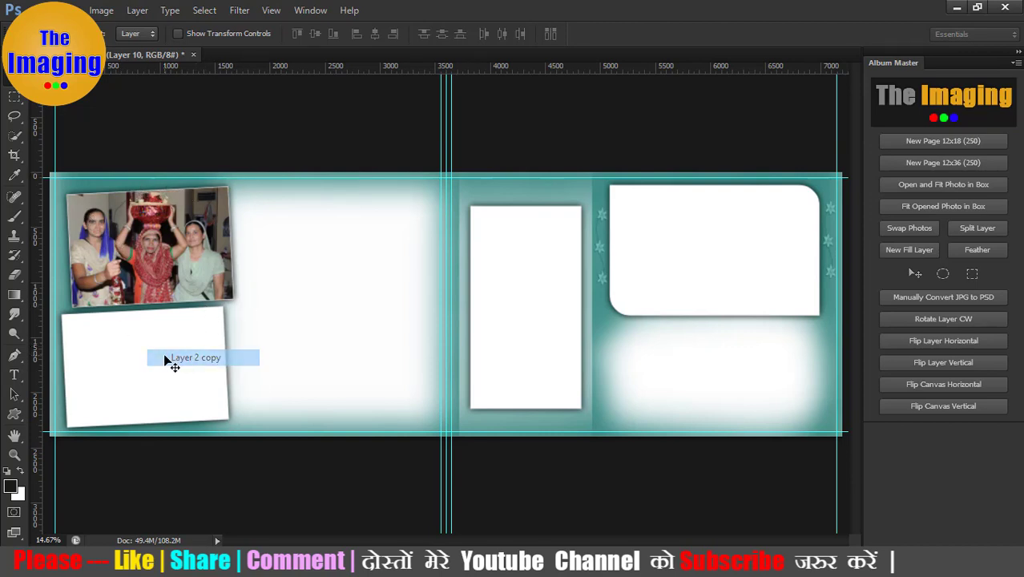
left_click(960, 189)
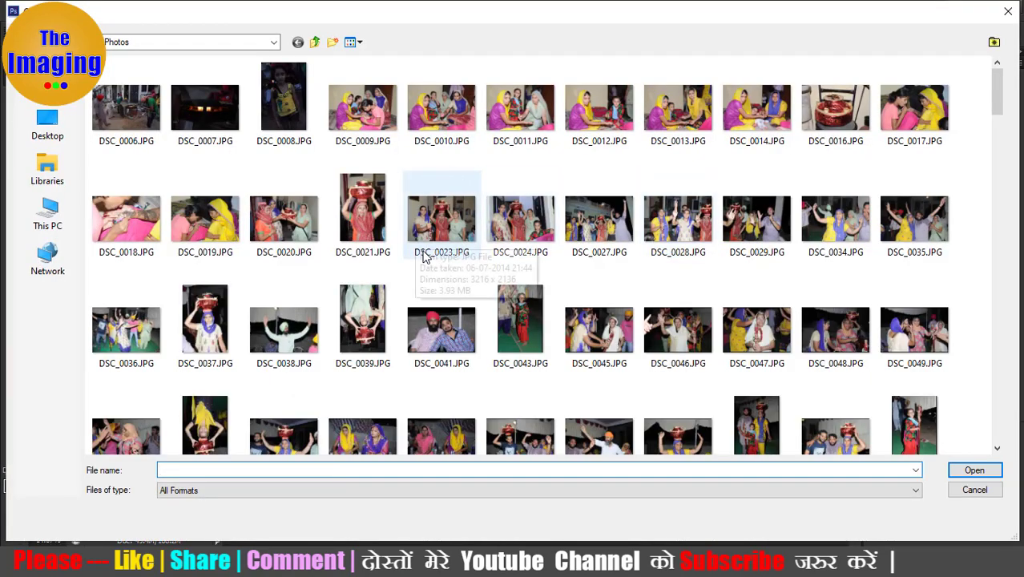
double_click(424, 256)
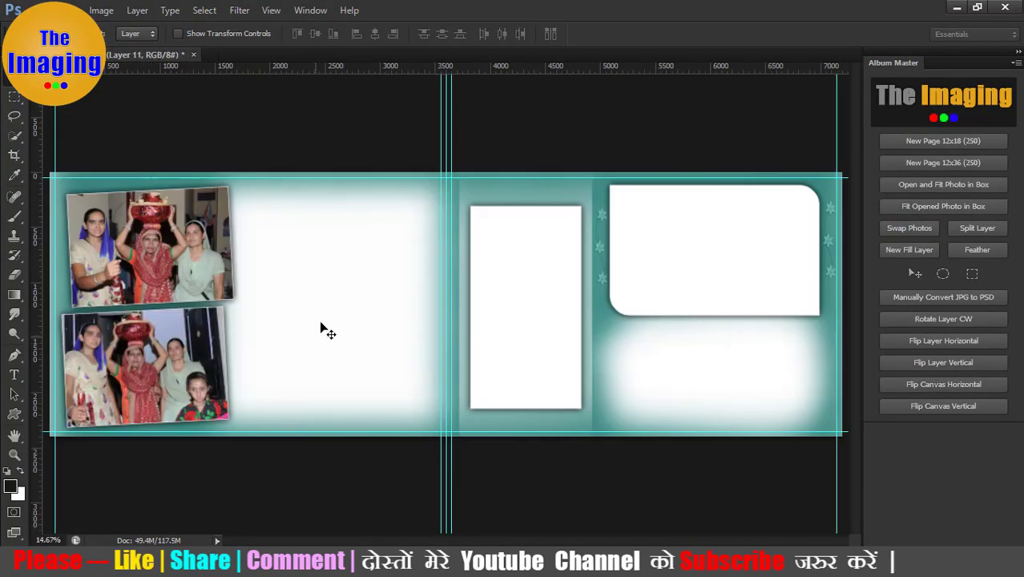
right_click(311, 268)
left_click(340, 277)
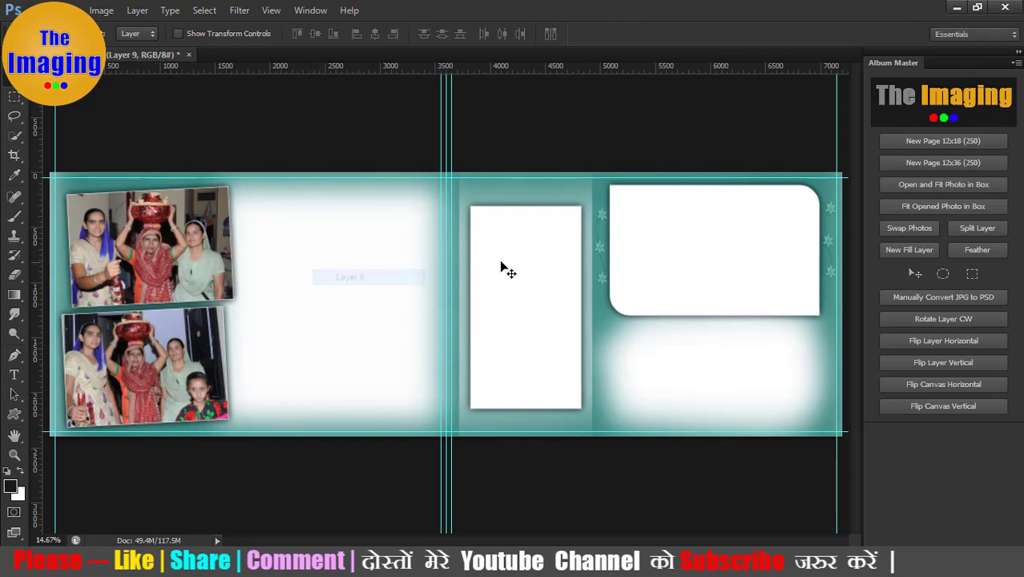
Step: Fill the large left box (Layer 9) with DSC_0037
right_click(274, 287)
left_click(288, 292)
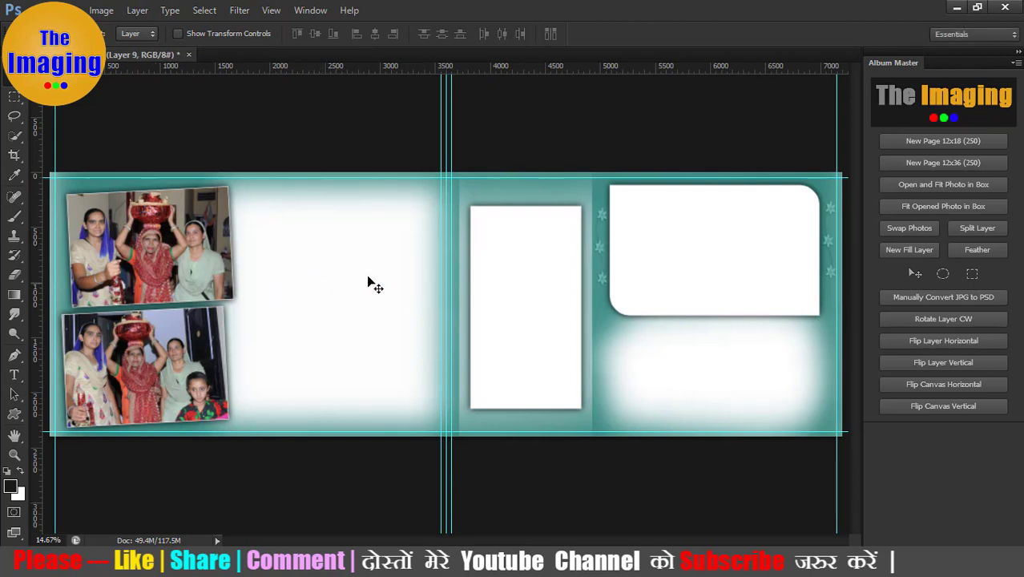
left_click(943, 205)
left_click(912, 184)
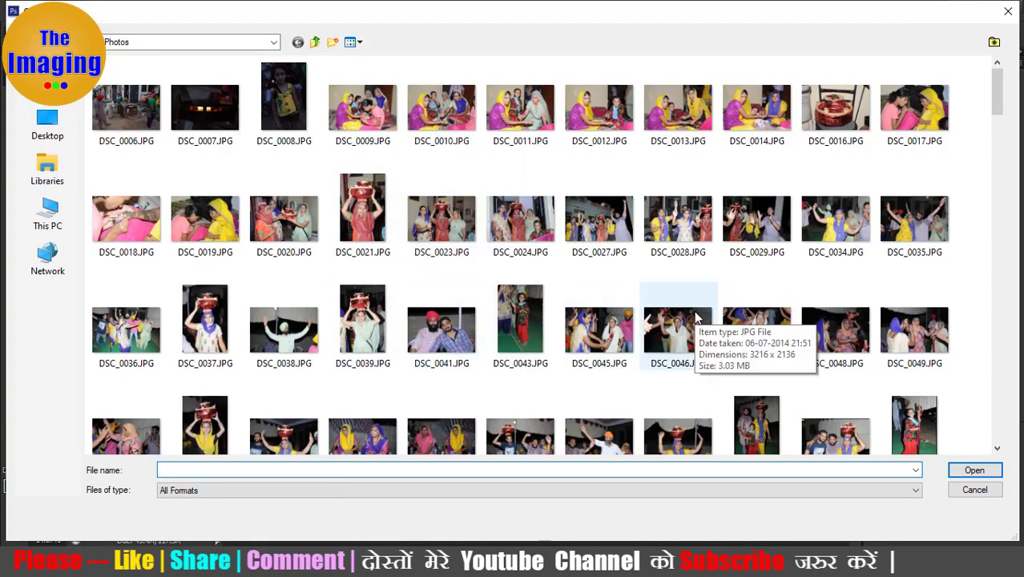
double_click(202, 312)
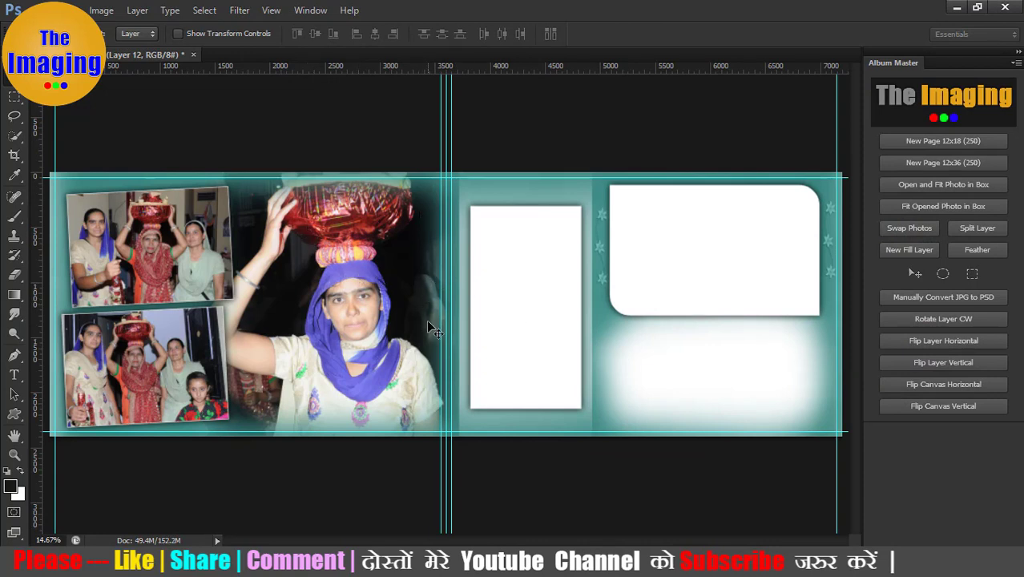
Step: Fill the tall narrow box (Layer 4) with DSC_0043
left_click(521, 259)
right_click(521, 263)
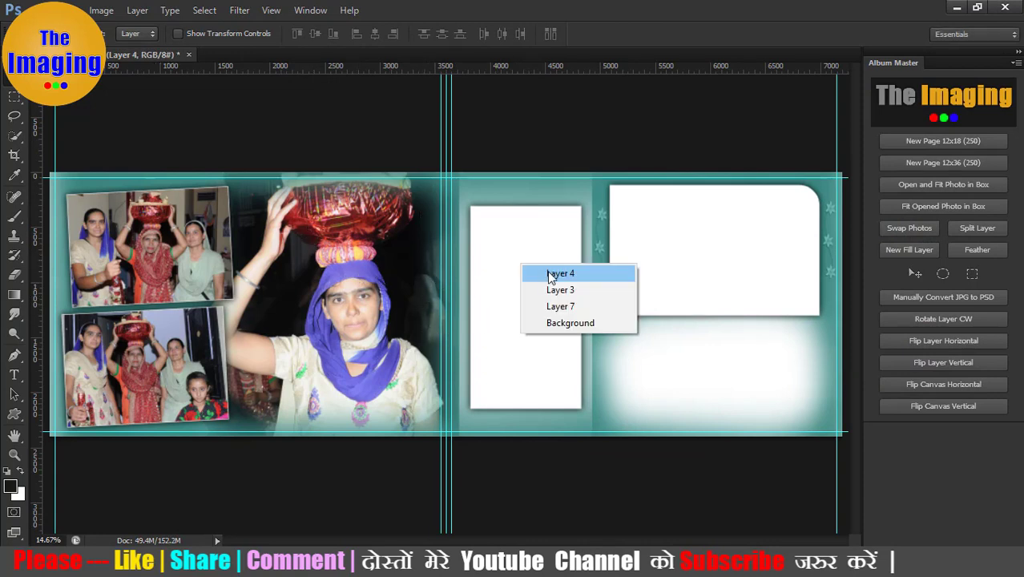
left_click(549, 276)
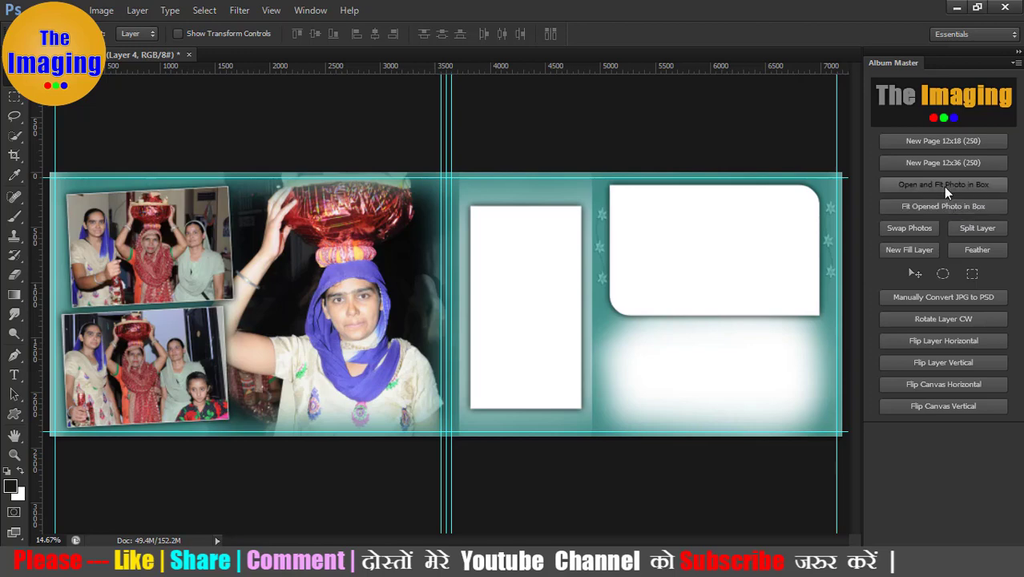
left_click(943, 186)
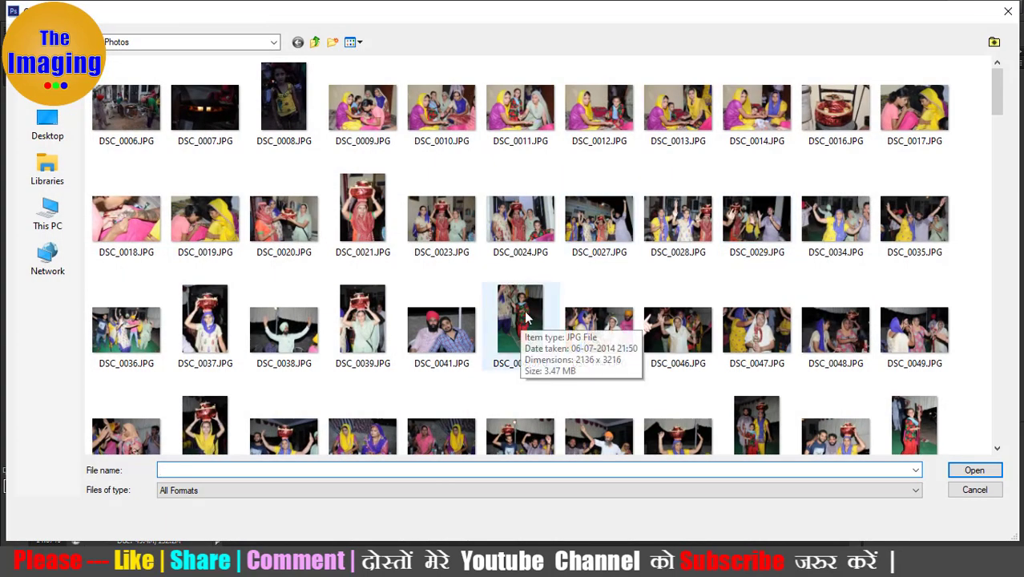
left_click(521, 316)
double_click(521, 316)
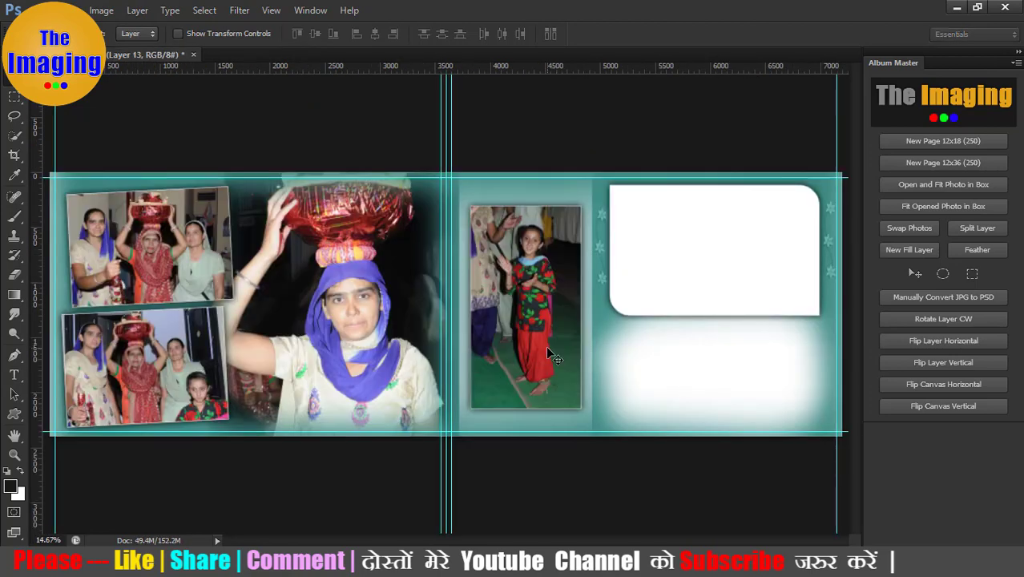
Step: Select Layer 5, the rounded top-right box, and fit a photo into it
right_click(684, 245)
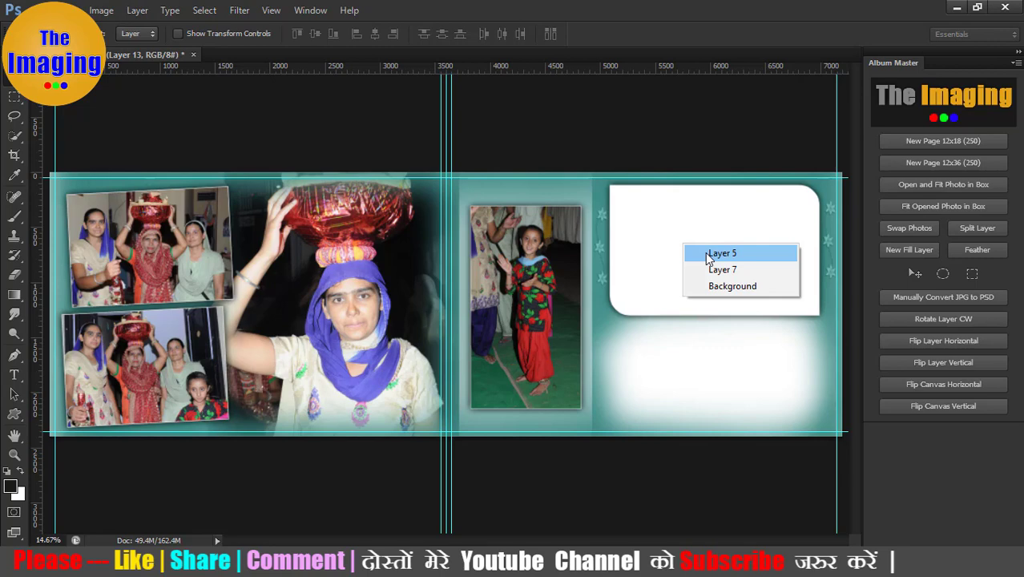
left_click(708, 255)
right_click(691, 220)
left_click(725, 232)
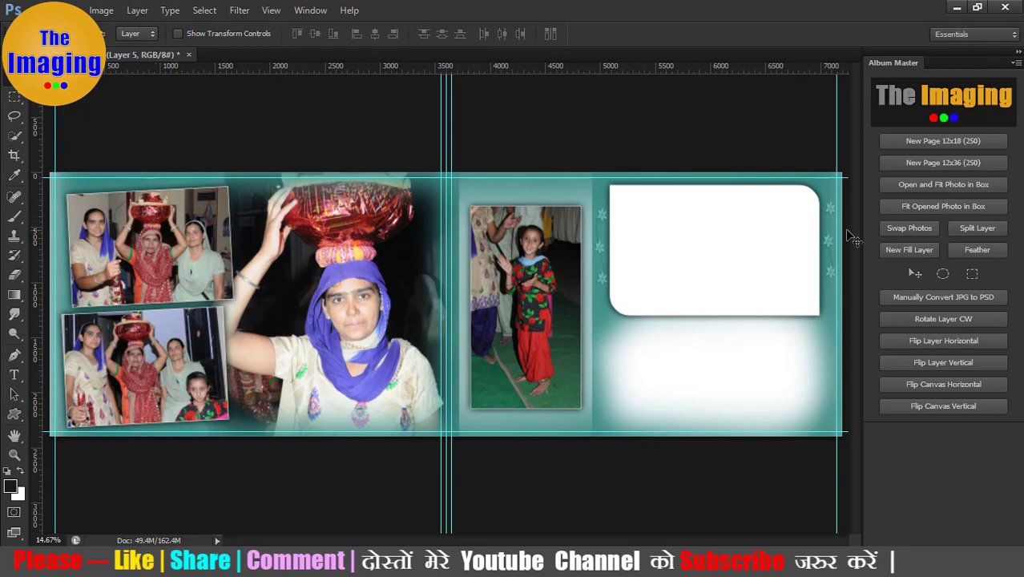
left_click(946, 185)
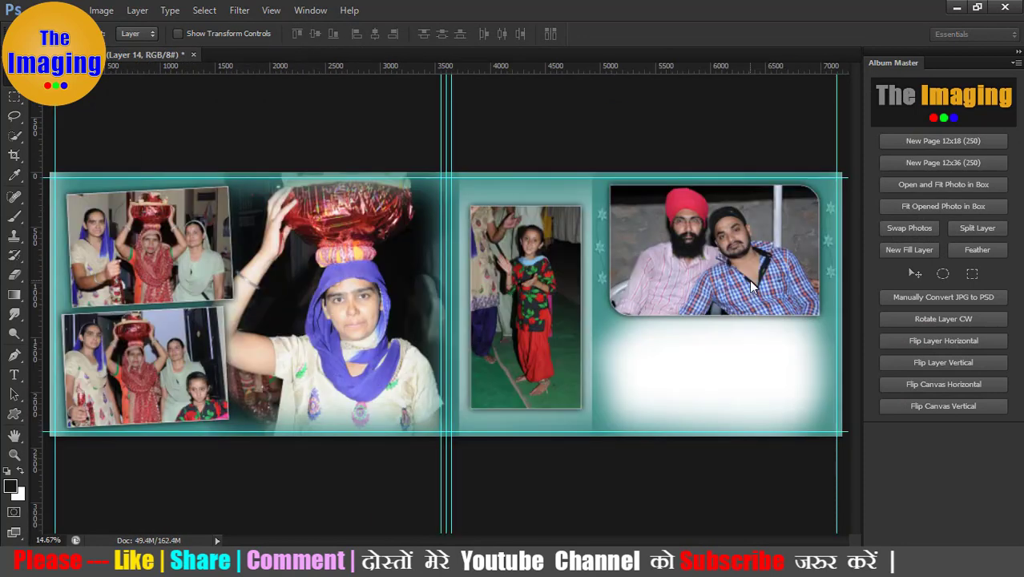
right_click(708, 365)
Step: Fill the bottom-right box (Layer 6) with DSC_0027
left_click(733, 367)
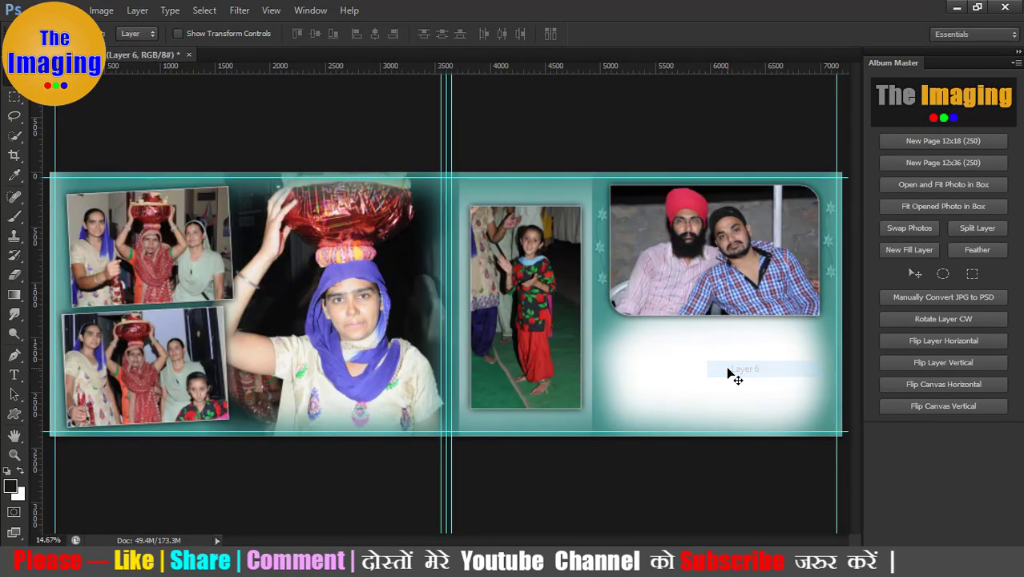
left_click(919, 187)
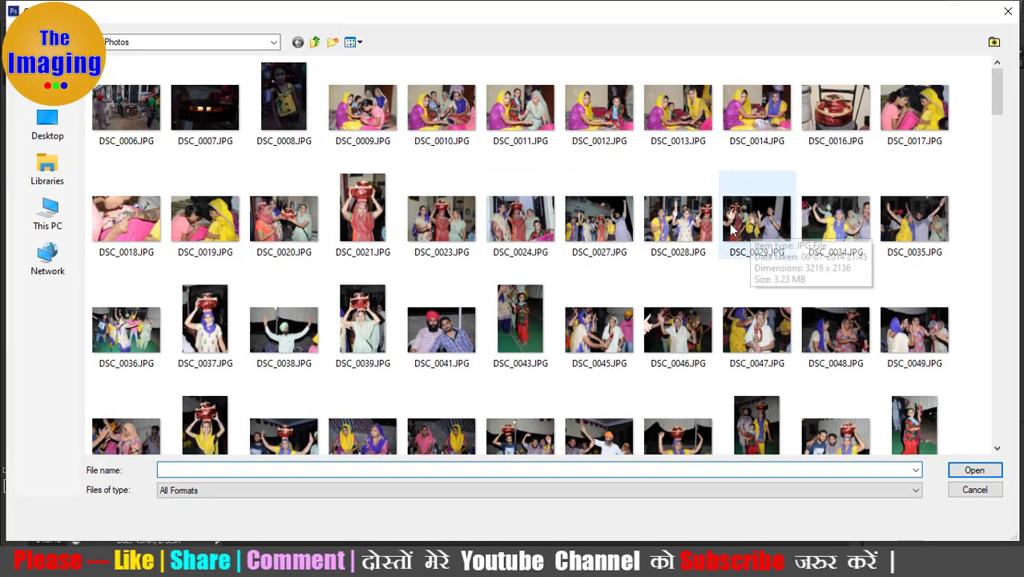
left_click(610, 236)
double_click(611, 236)
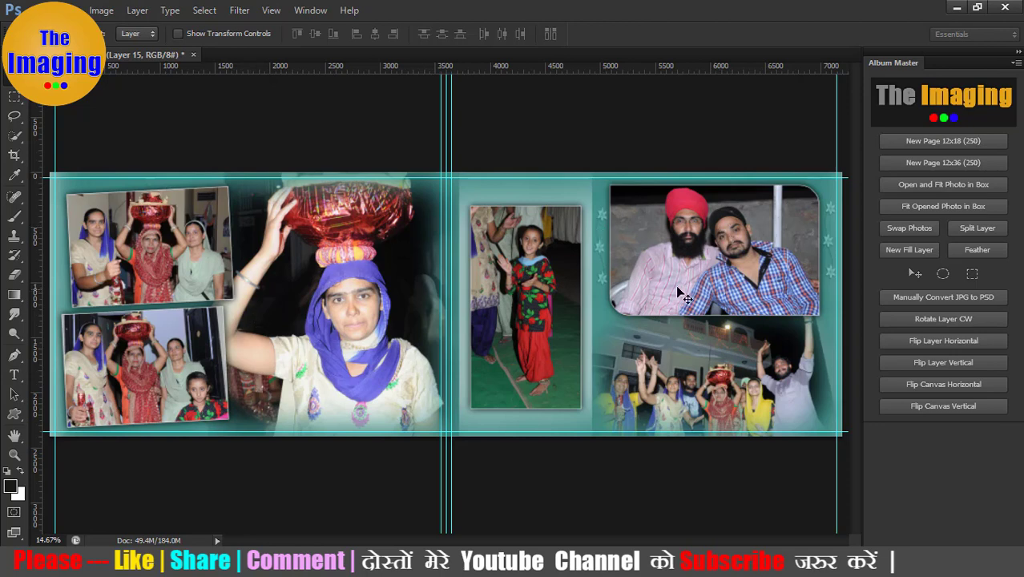
Step: Select the two men's photo layer and the second photo to exchange
right_click(694, 257)
left_click(719, 264)
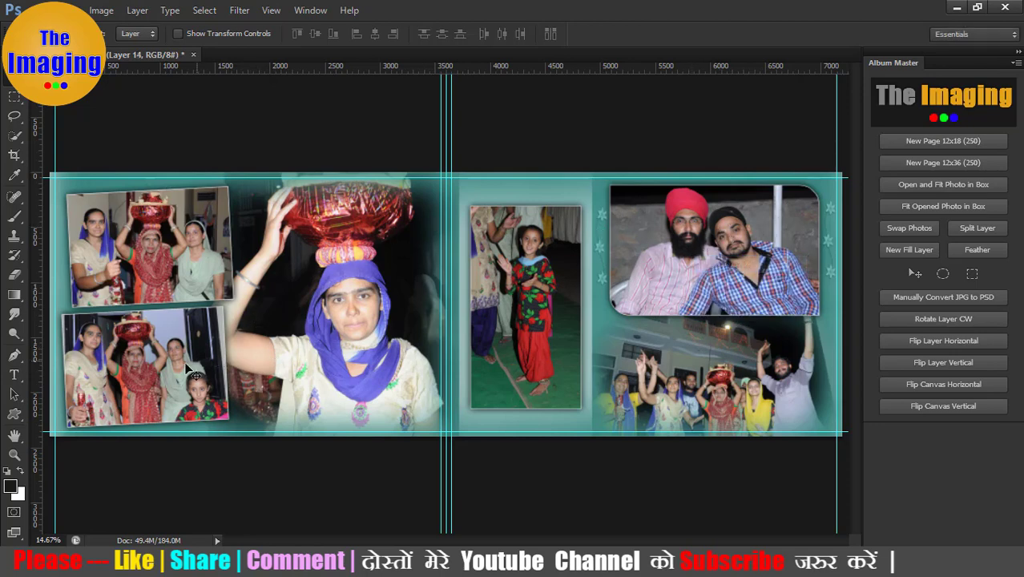
right_click(692, 262)
left_click(715, 264)
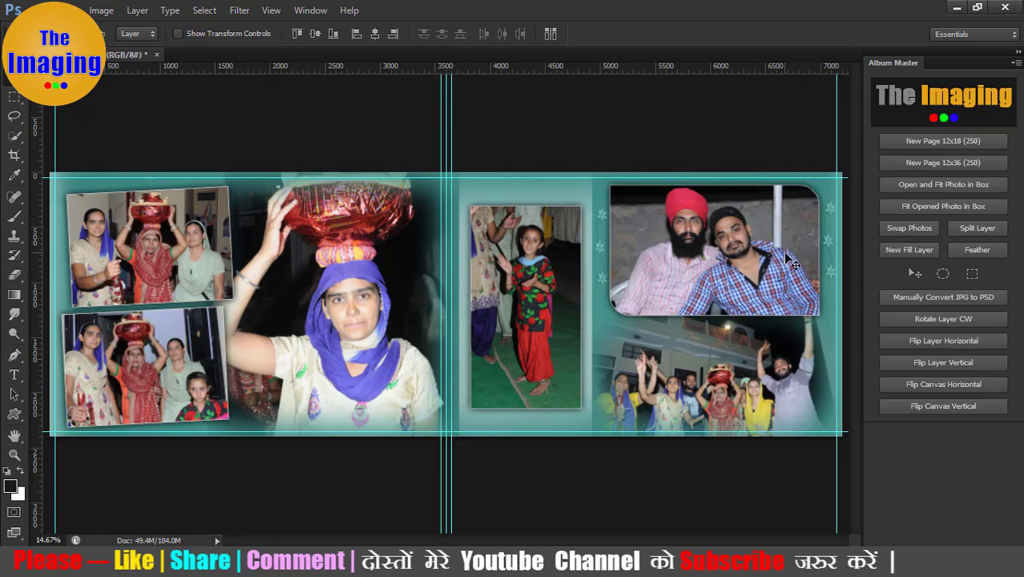
Step: Swap the two men's photo with the group photo using Swap Photos
left_click(926, 233)
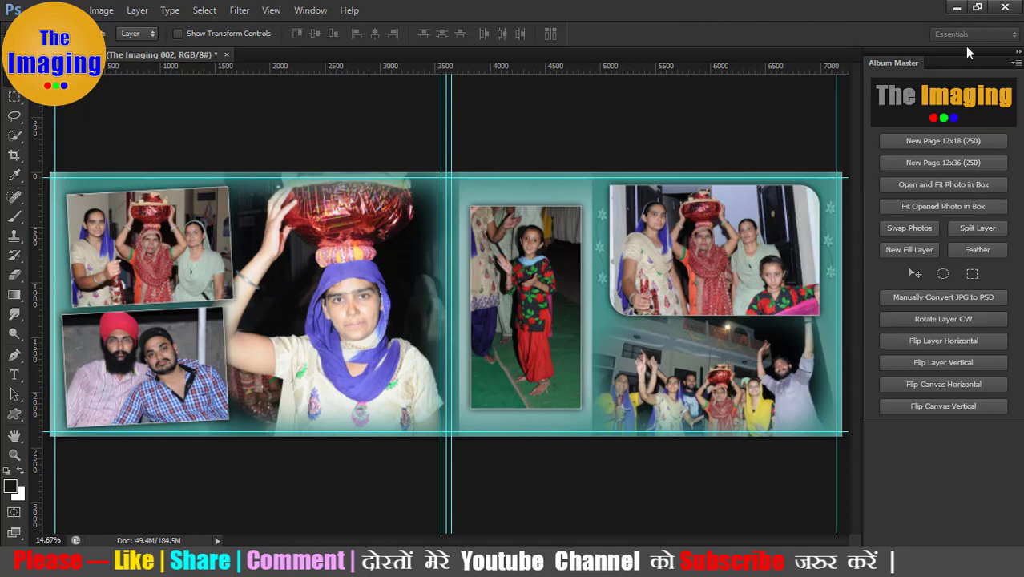
Step: Float the Album Master panel out of the dock over the canvas
mouse_move(901, 73)
left_mouse_down()
mouse_move(579, 88)
mouse_move(503, 121)
left_mouse_up()
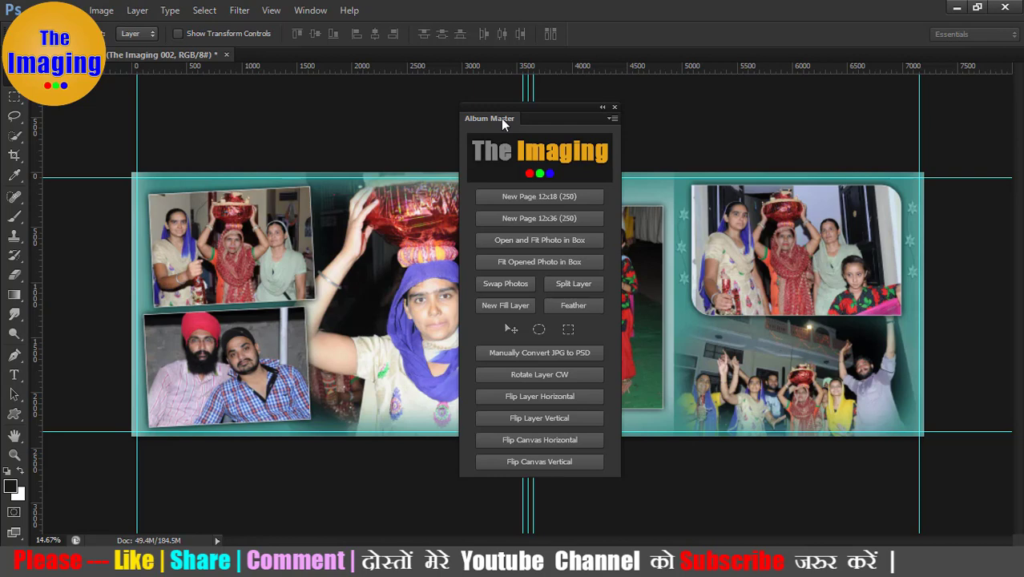
left_click_drag(499, 118, 547, 126)
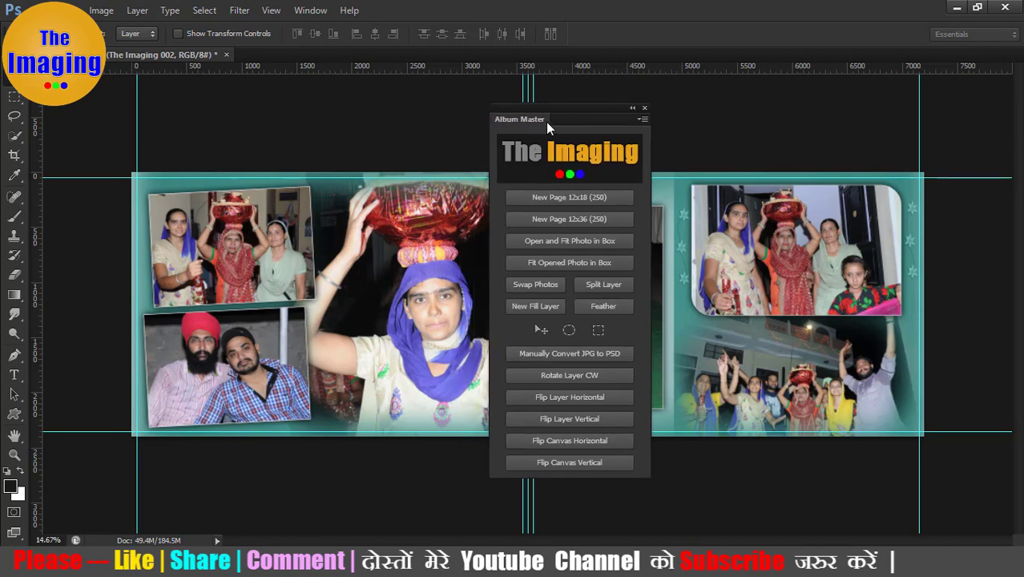